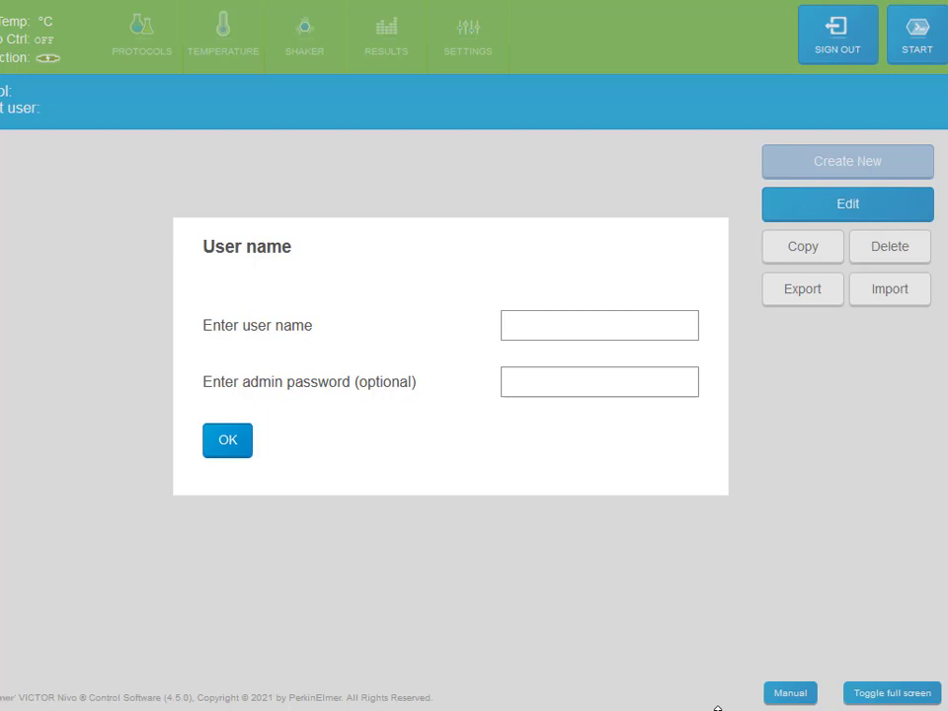
Sign in under the user name SecAdmin without an admin password.
left_click(575, 331)
type("S")
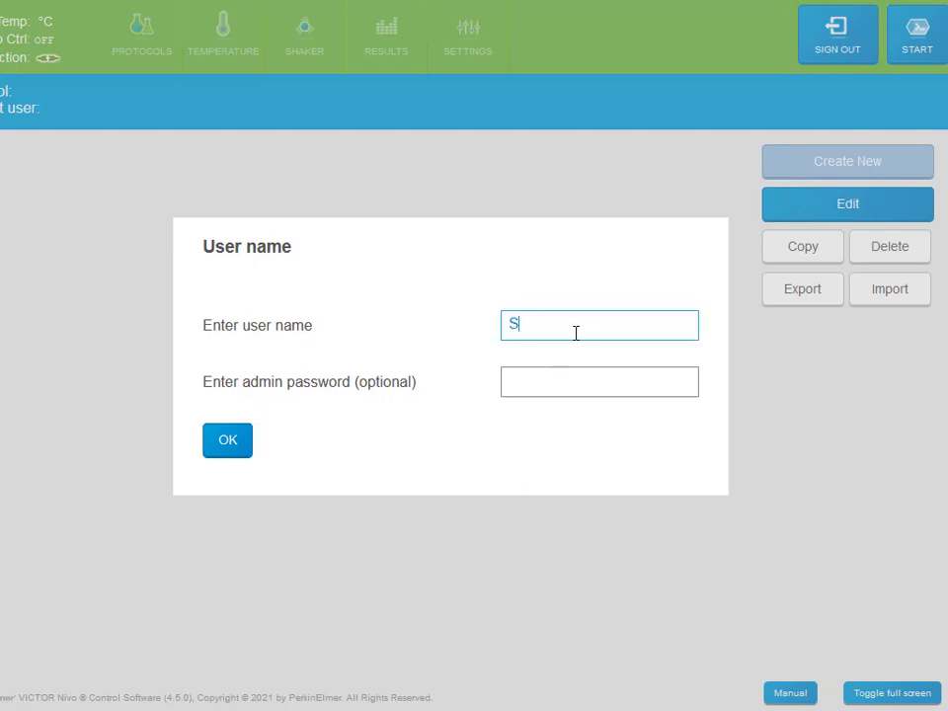
type("ecAdmin")
key("Return")
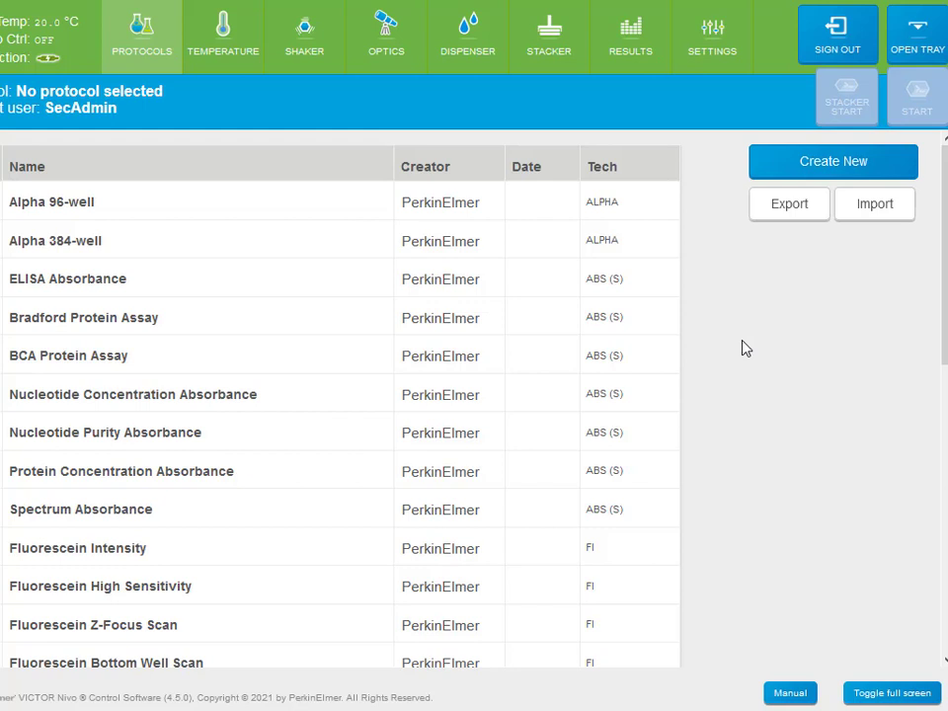
Run a stacker measurement with the Alpha 96-well protocol, using plates without lids, and dismiss the result saving notice.
left_click(334, 213)
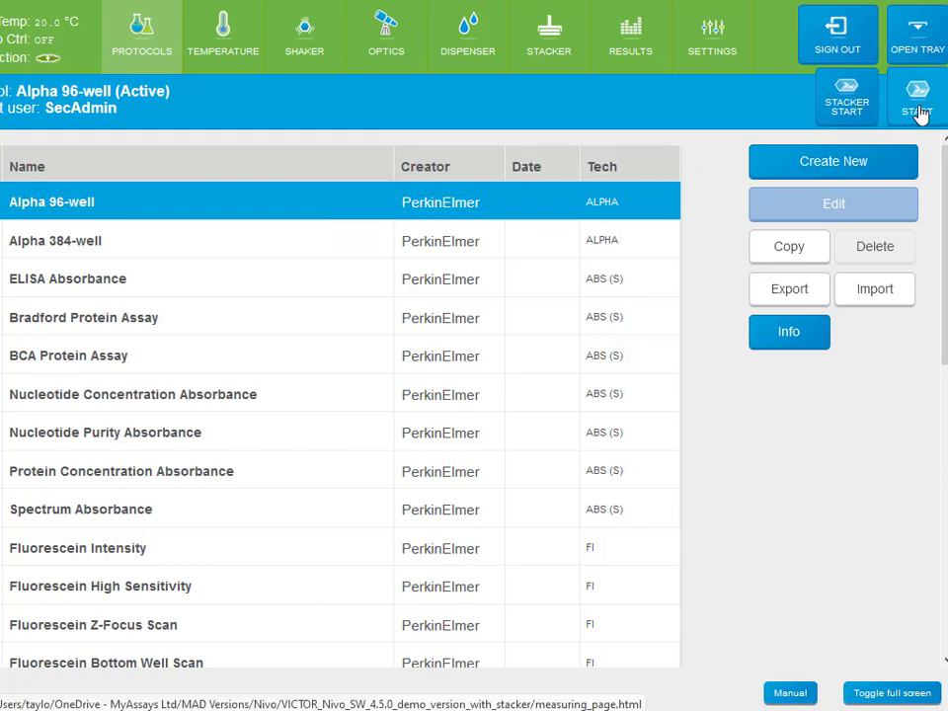
left_click(847, 110)
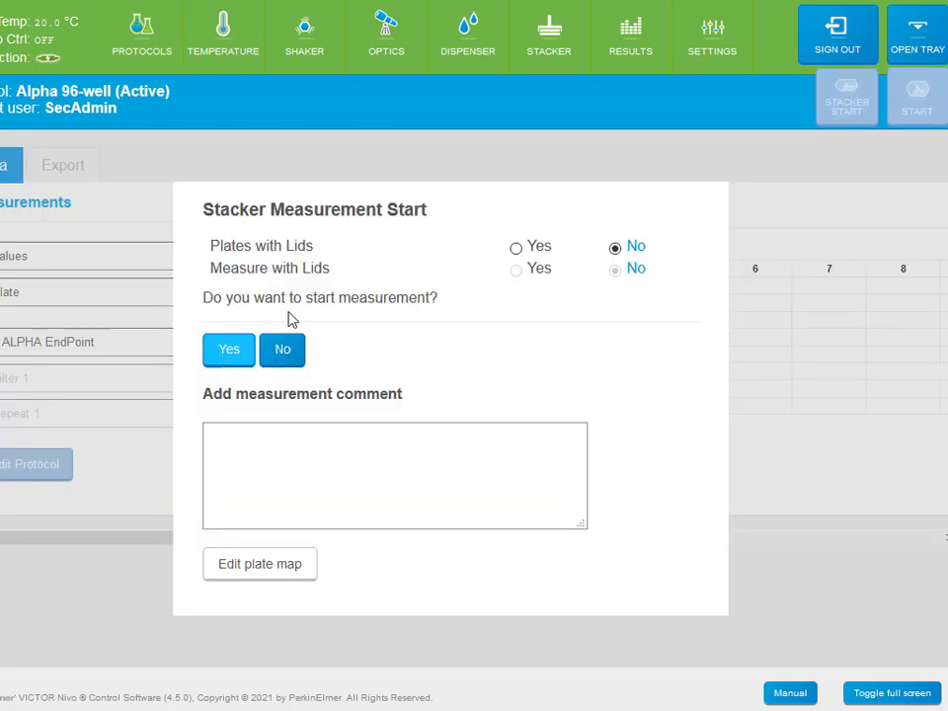
left_click(238, 357)
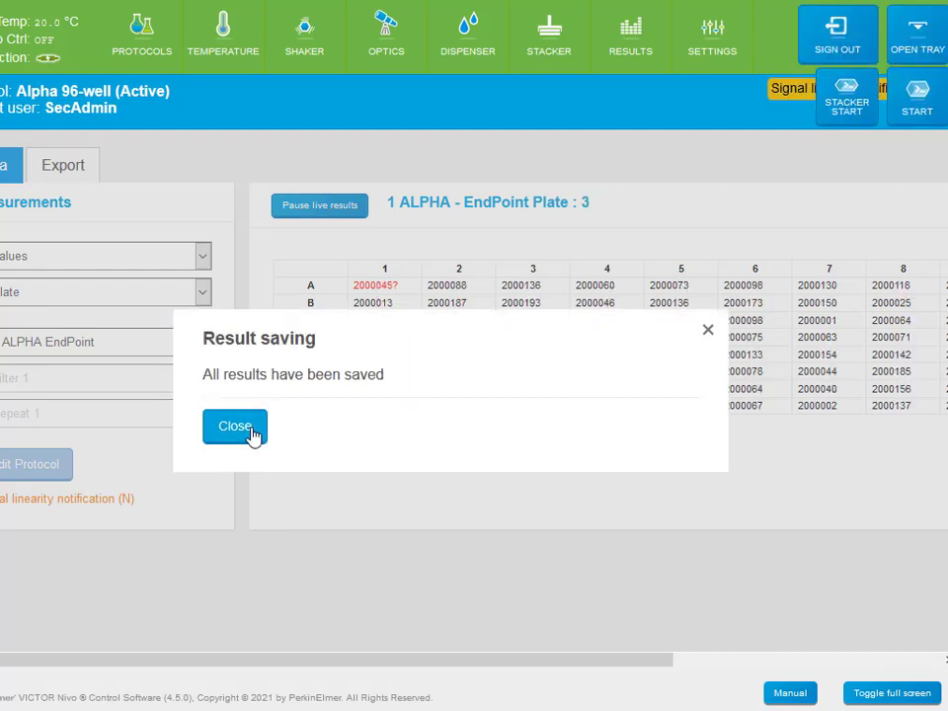
left_click(252, 435)
Review the Alpha 96-well measurement results, export all plates in full-data plate format as an XLSX file and save it.
left_click(635, 47)
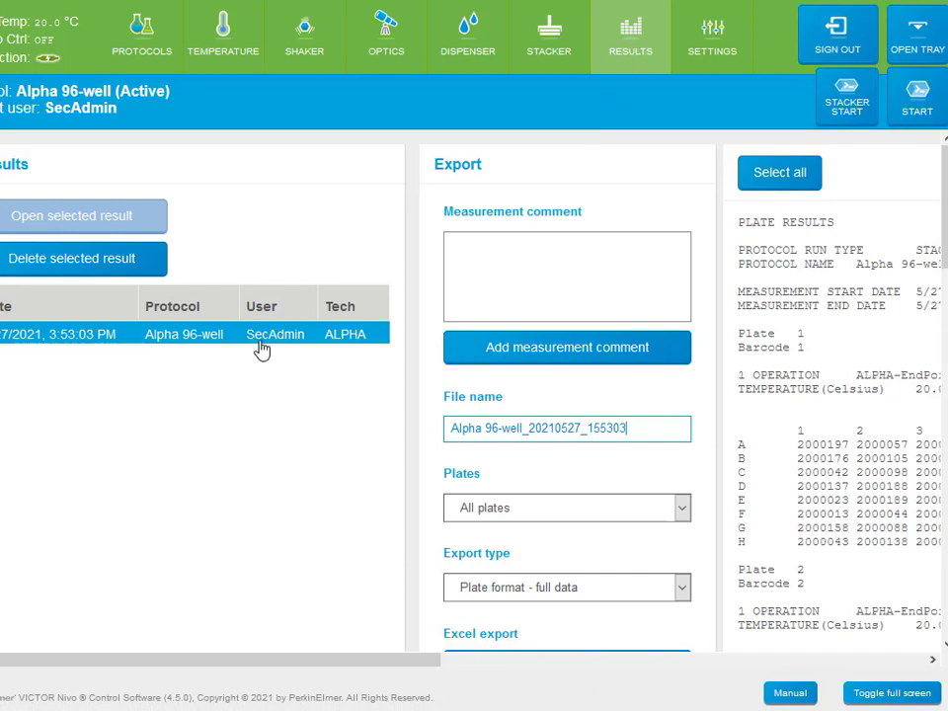
left_click_drag(276, 663, 688, 681)
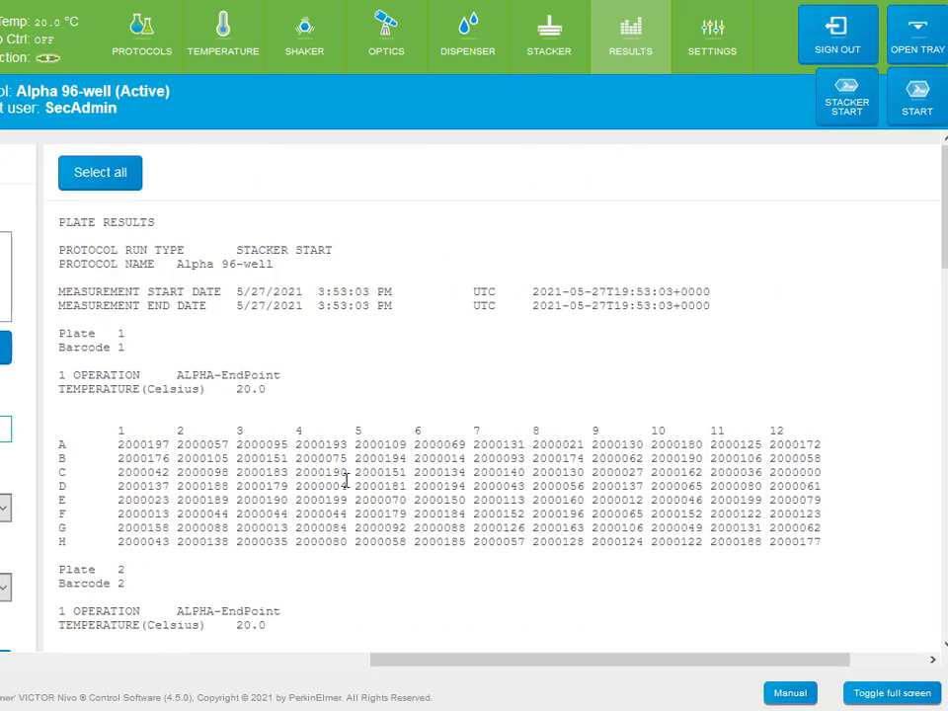
scroll(344, 478, "down", 3)
scroll(345, 478, "down", 3)
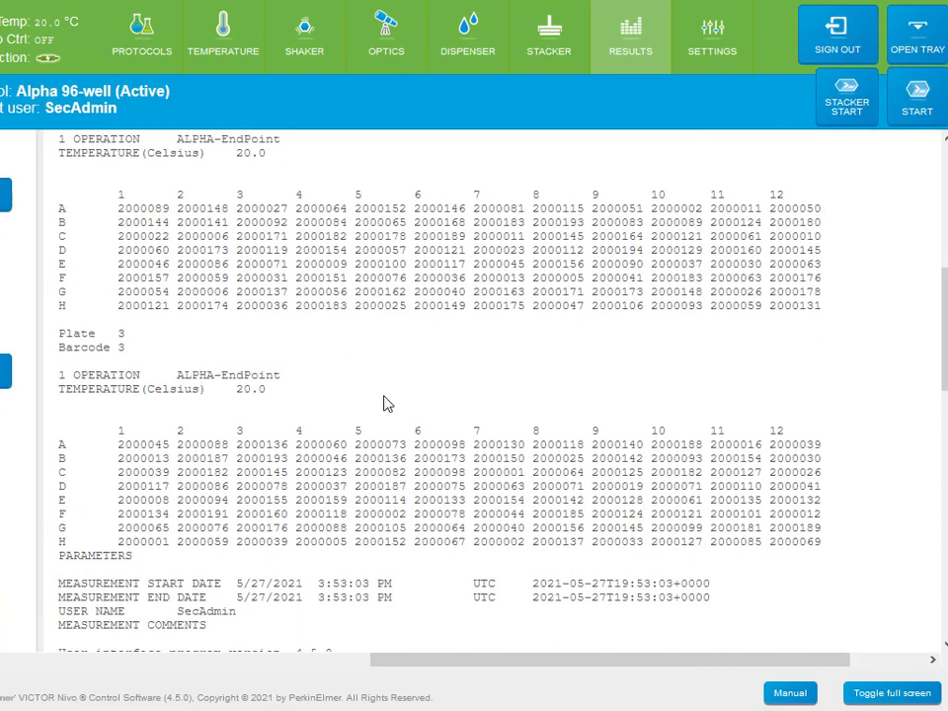
scroll(403, 452, "up", 6)
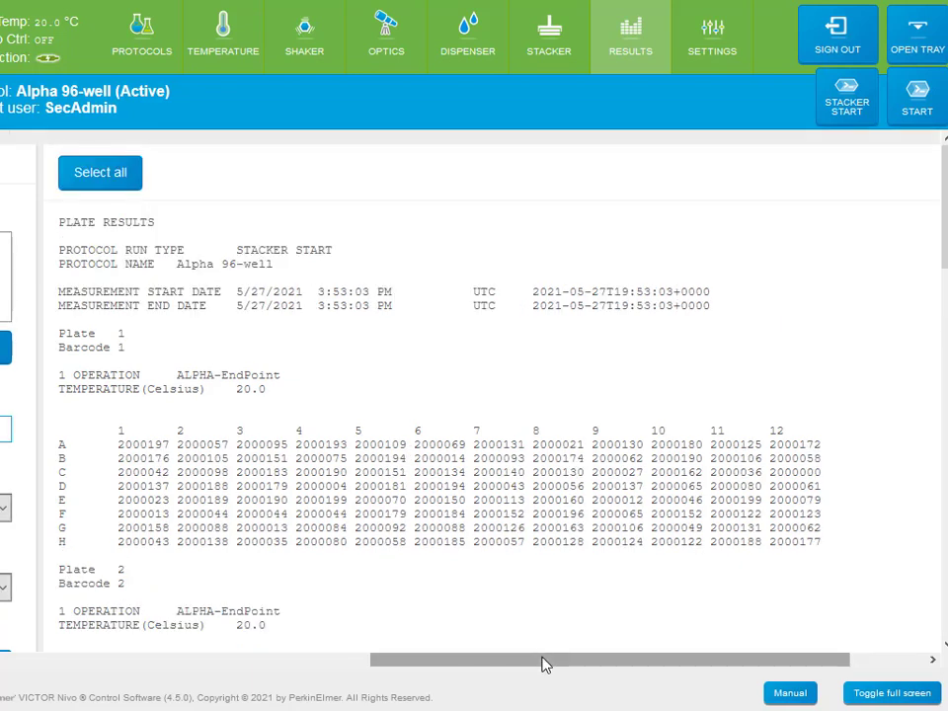
left_click_drag(546, 663, 296, 698)
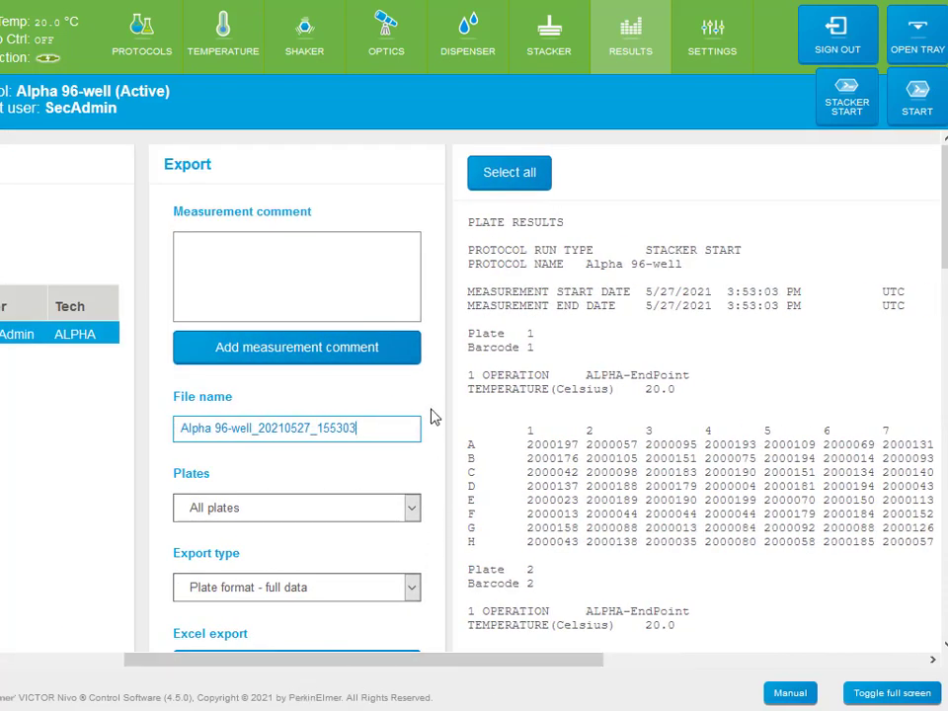
scroll(431, 417, "down", 2)
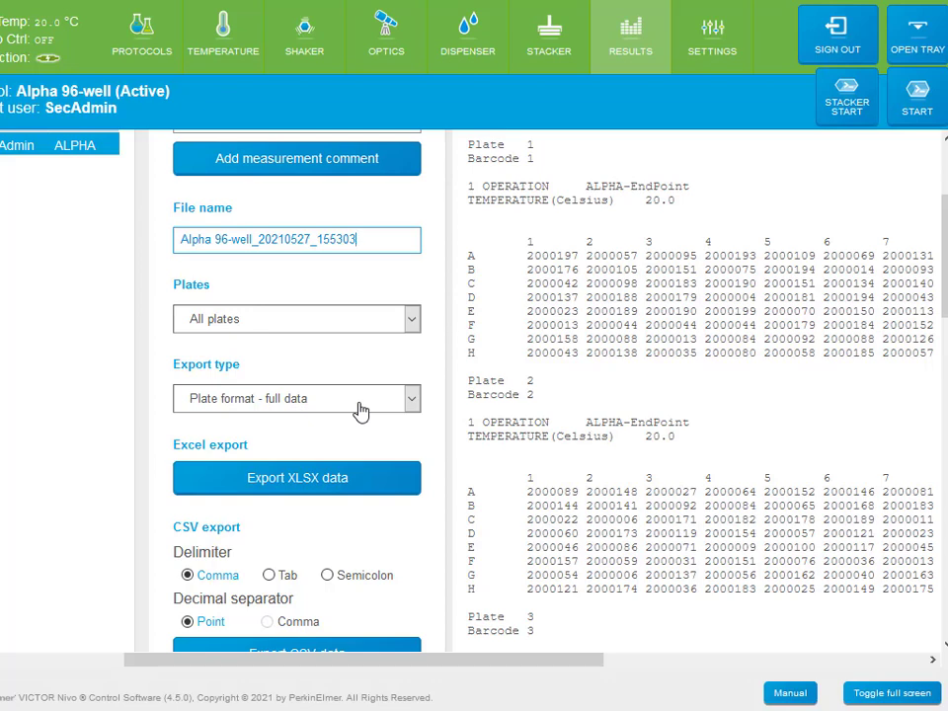
left_click(344, 491)
left_click(128, 466)
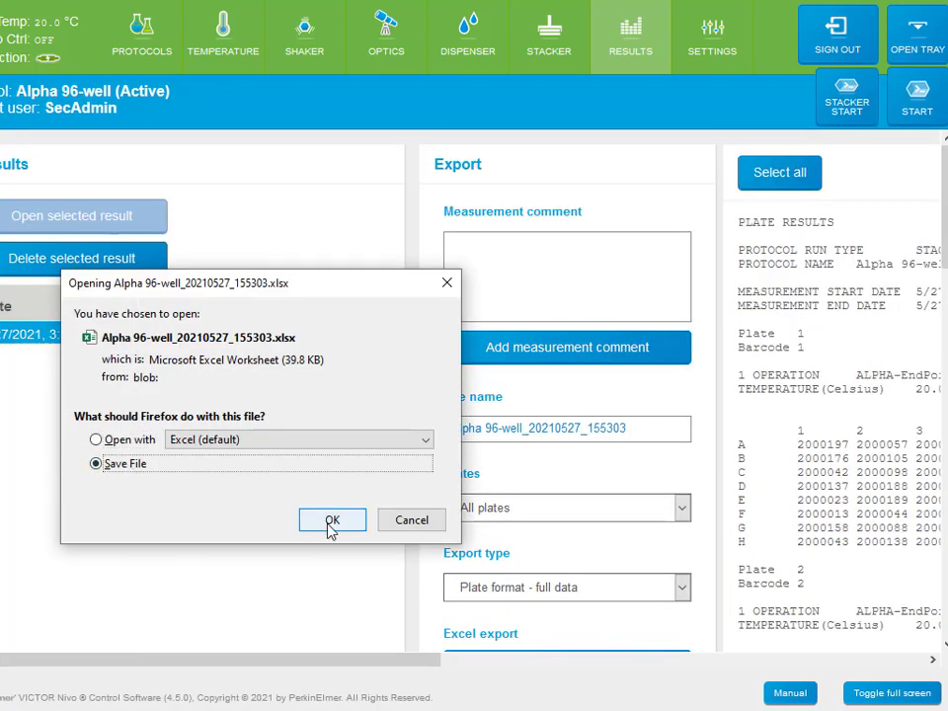
left_click(330, 526)
left_click(569, 516)
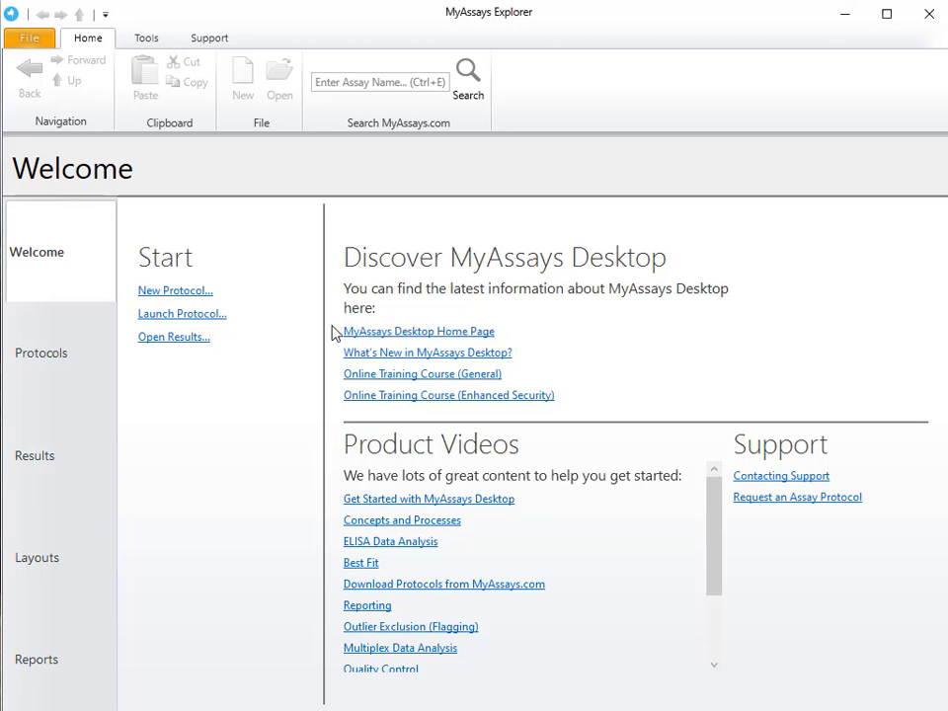
In MyAssays Explorer, start a new protocol that imports its measurement data from the single exported file Alpha 96-well_20210527_155303.
left_click(191, 301)
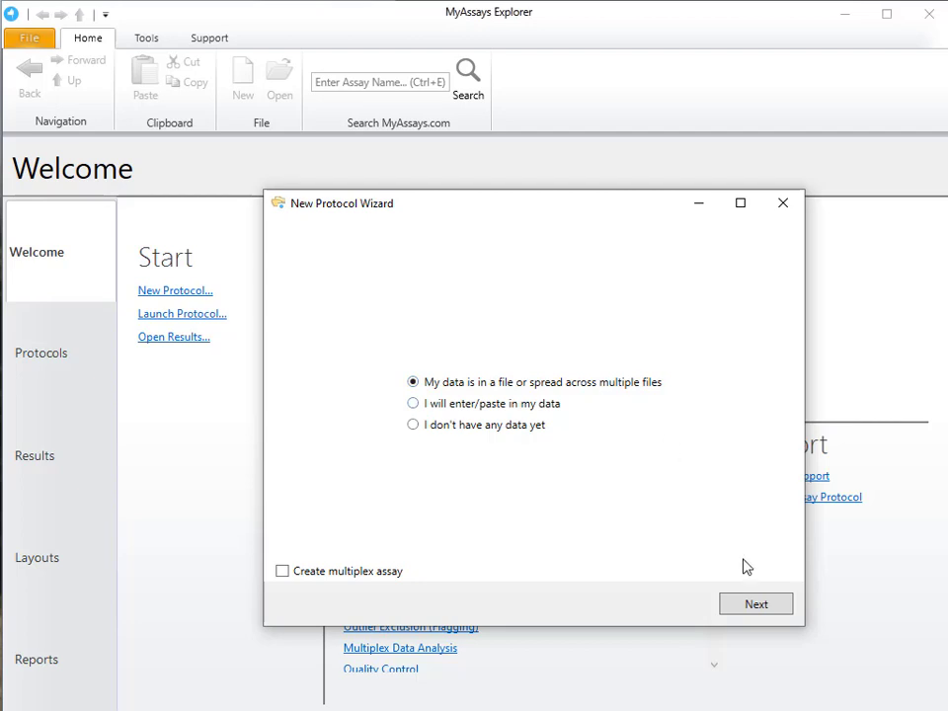
left_click(757, 606)
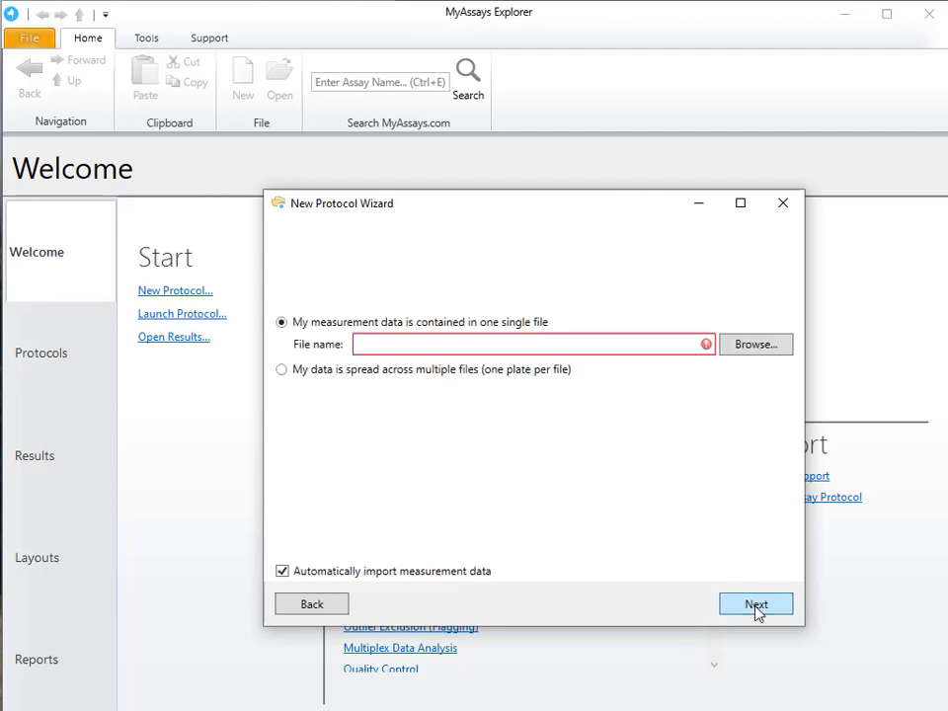
left_click(748, 347)
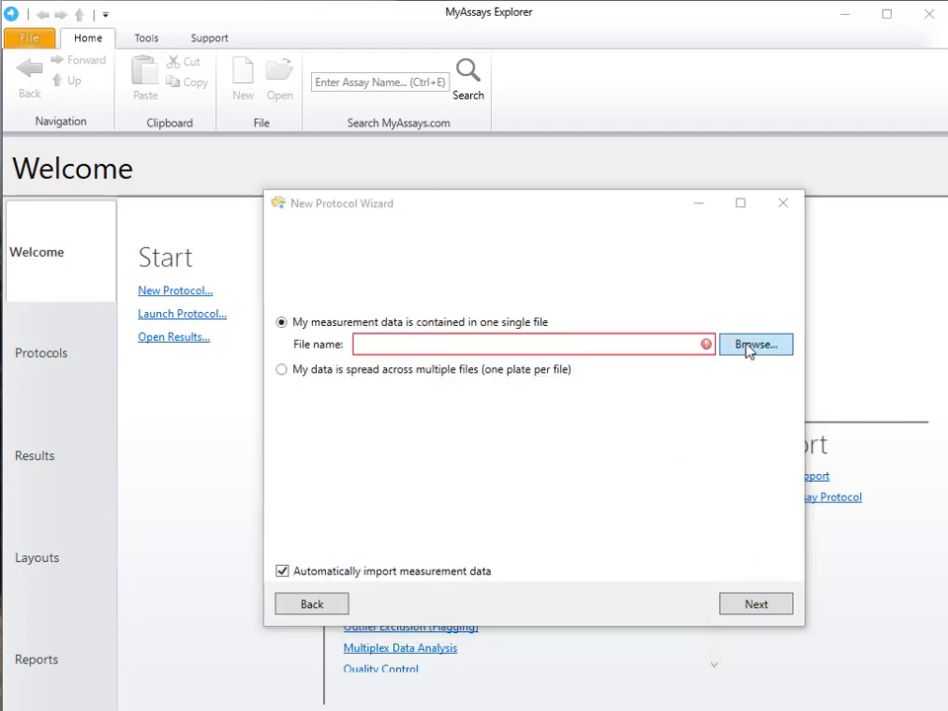
left_click(445, 364)
left_click(790, 686)
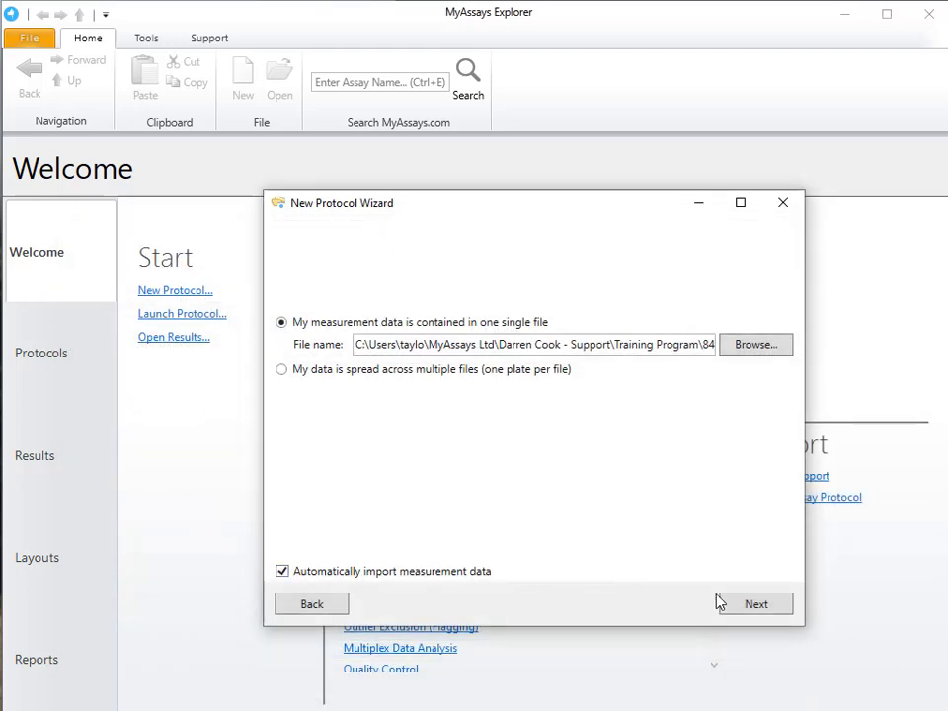
left_click(745, 609)
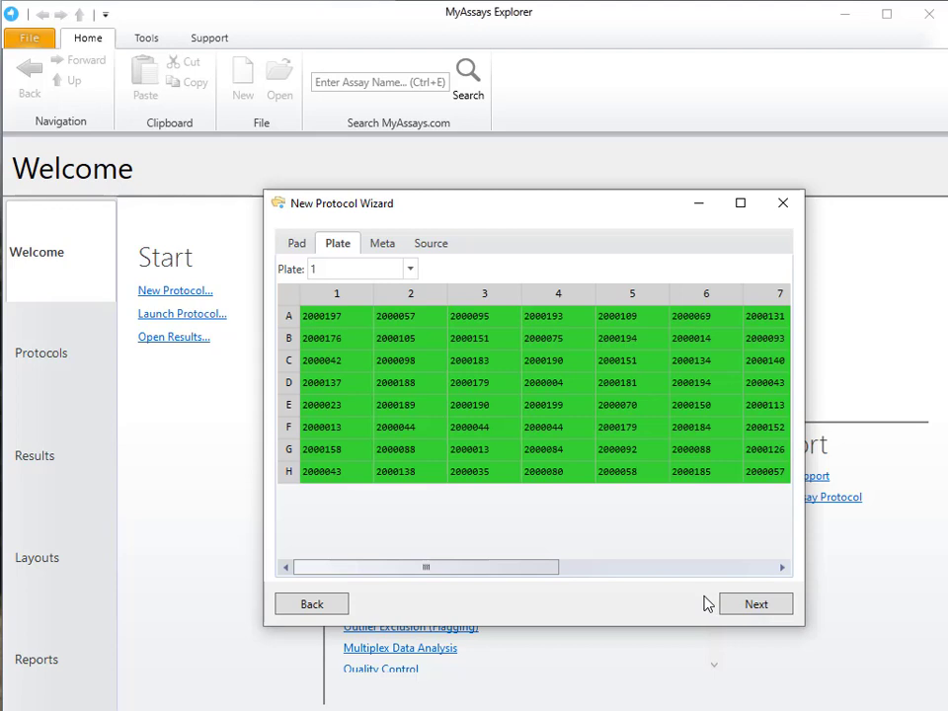
Check the imported readings of plates 2 and 3 and the file's metadata, and accept the import.
left_click(409, 269)
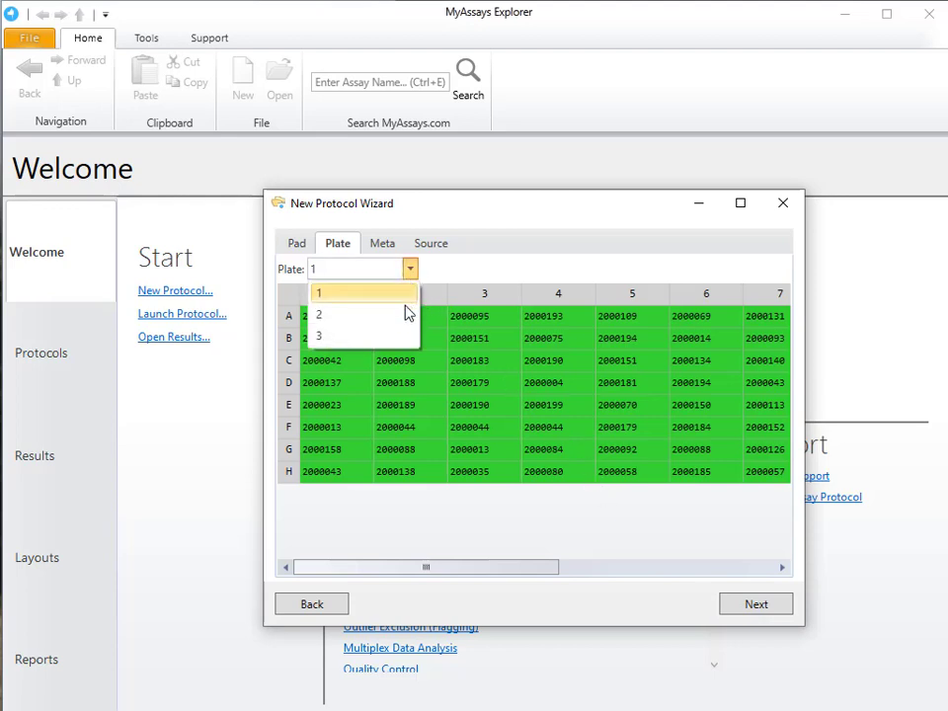
left_click(406, 318)
left_click(410, 269)
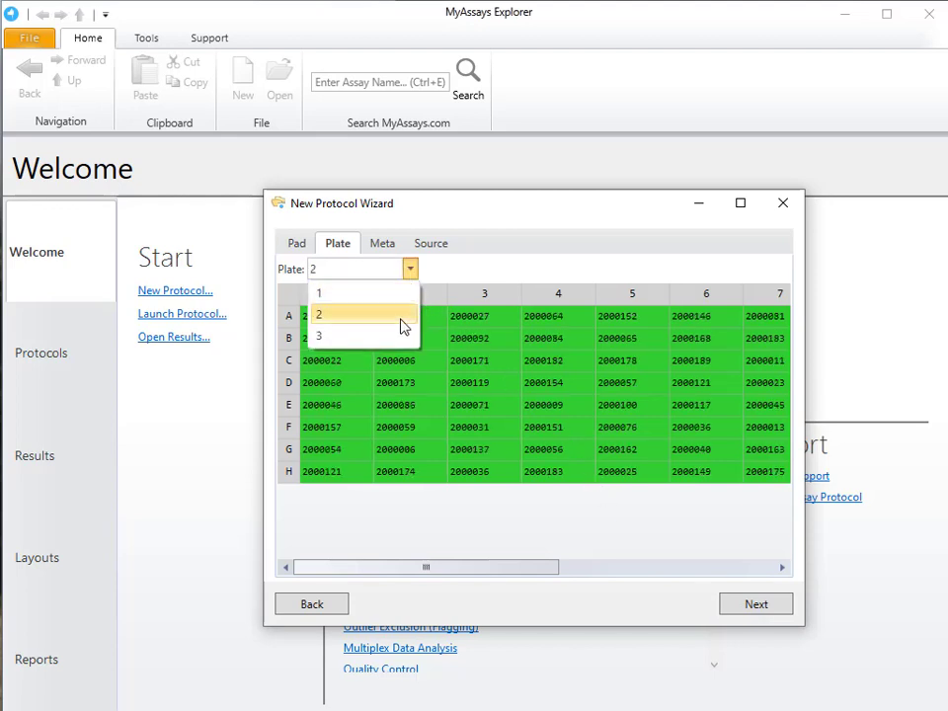
left_click(399, 339)
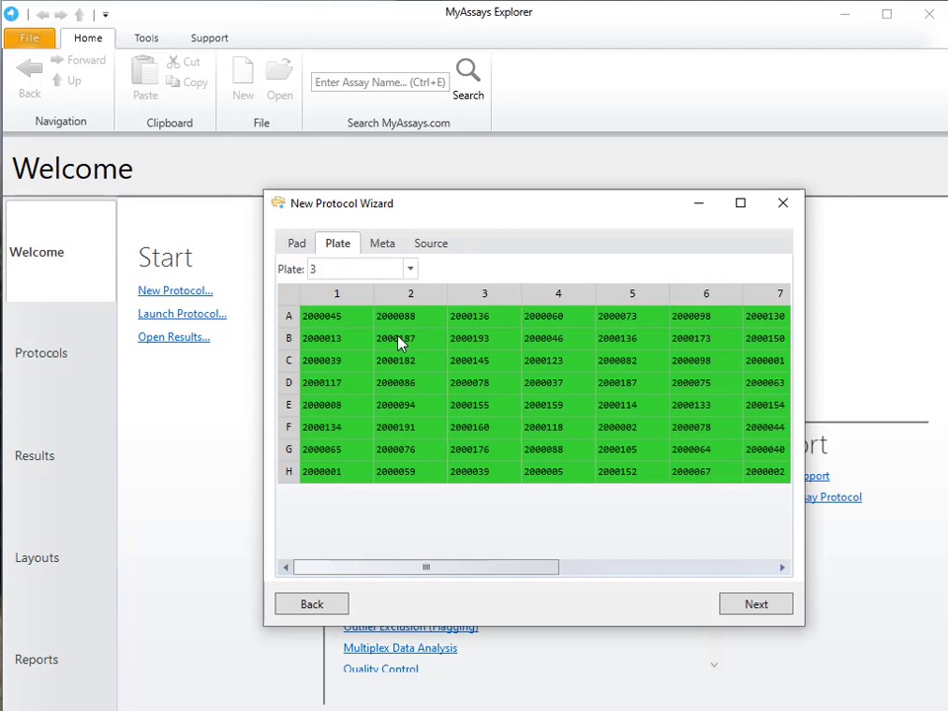
left_click(393, 251)
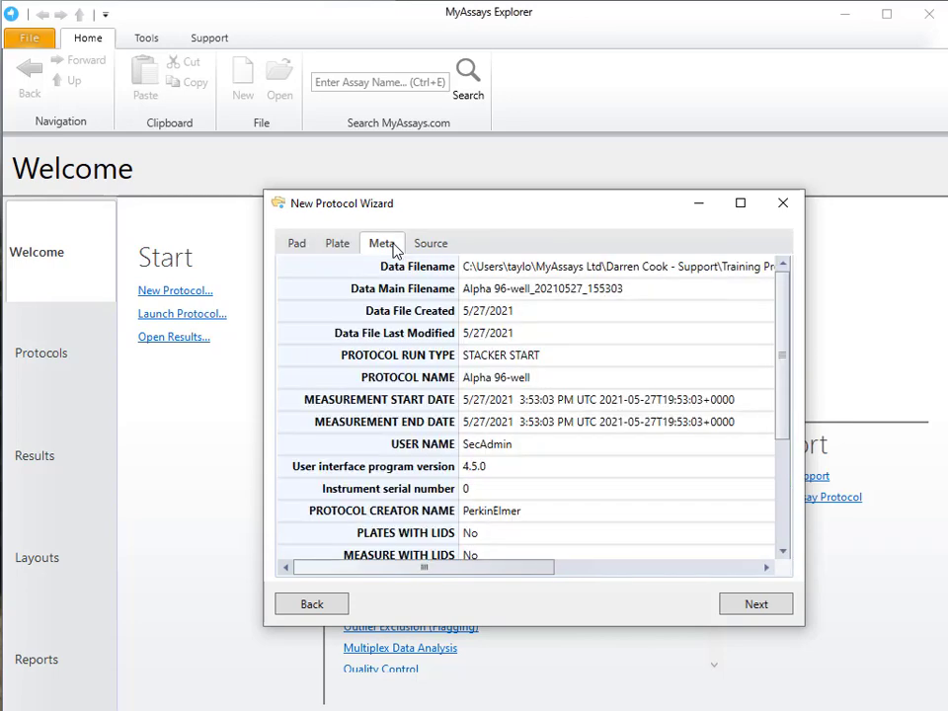
scroll(586, 356, "down", 3)
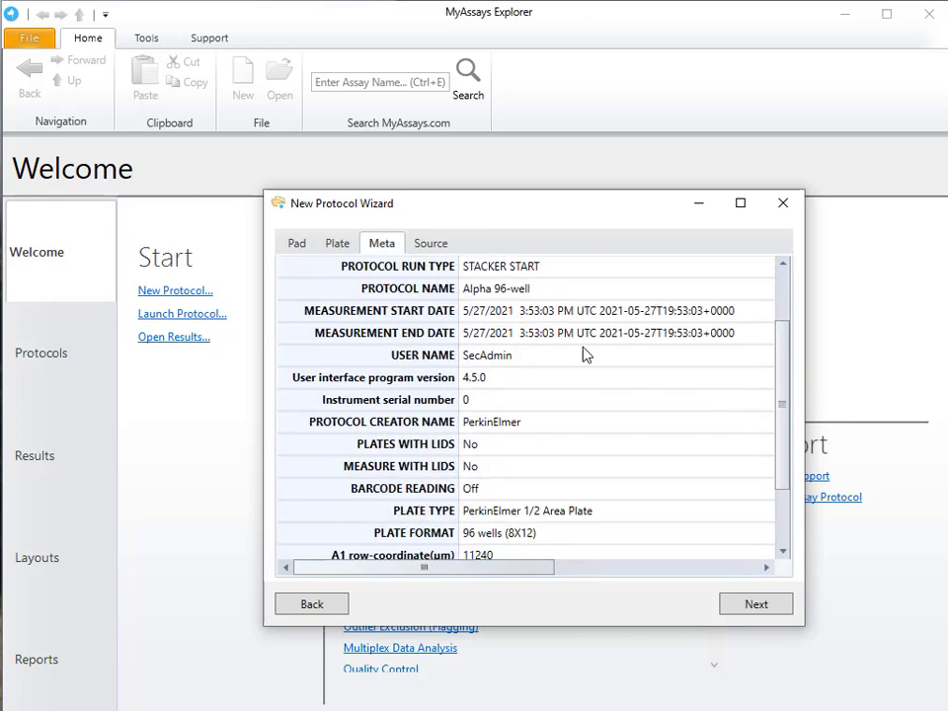
scroll(583, 356, "up", 3)
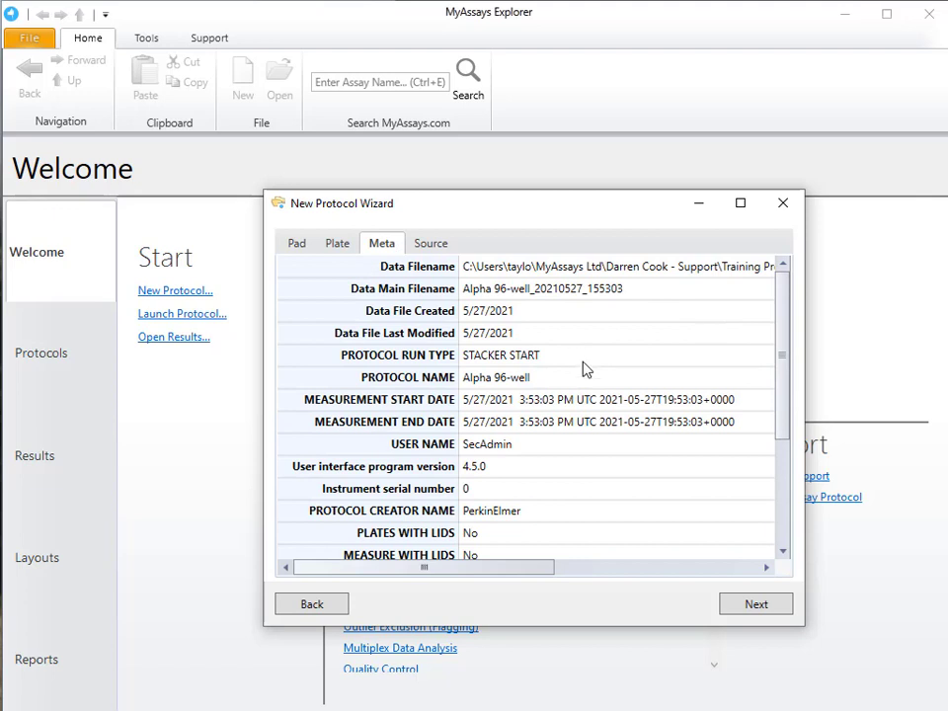
left_click(757, 604)
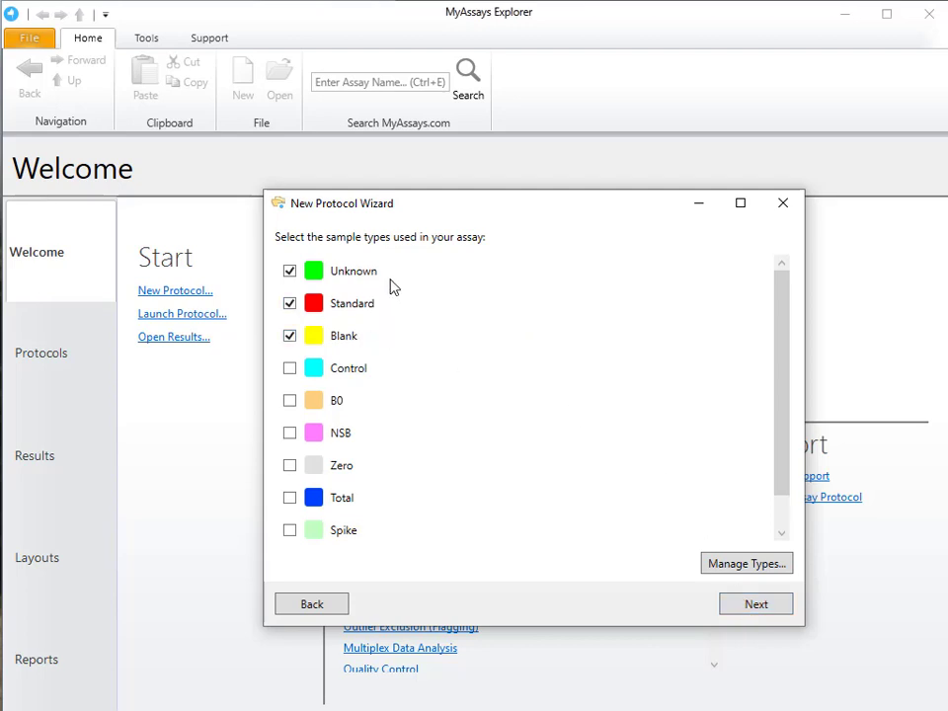
Keep the Unknown, Standard and Blank sample types and choose the three-plate layout with standards and blanks on the first and third plates.
left_click(753, 607)
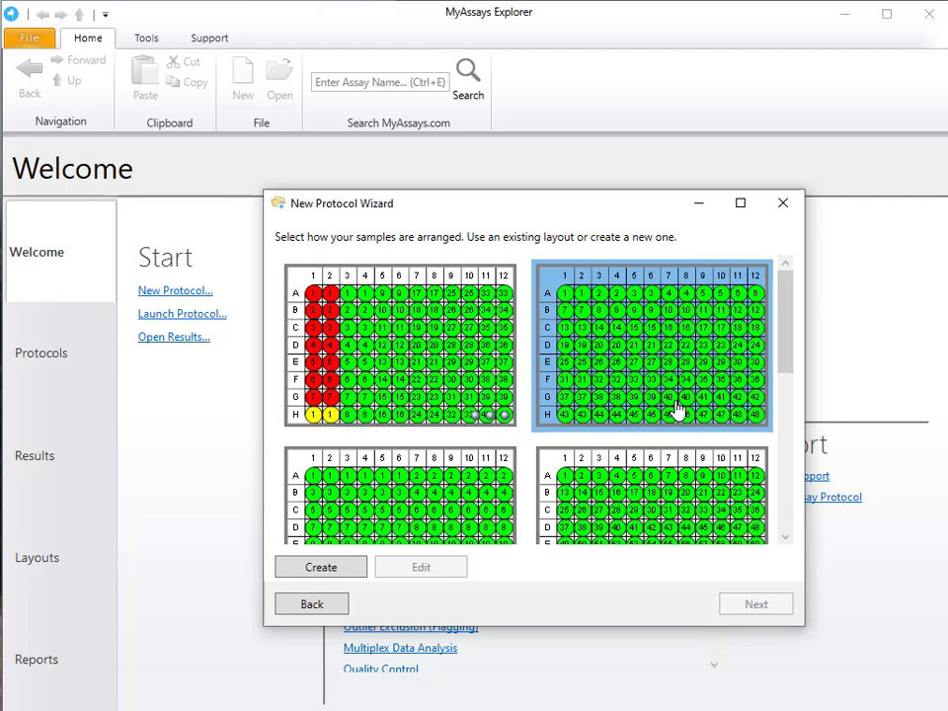
left_click(489, 423)
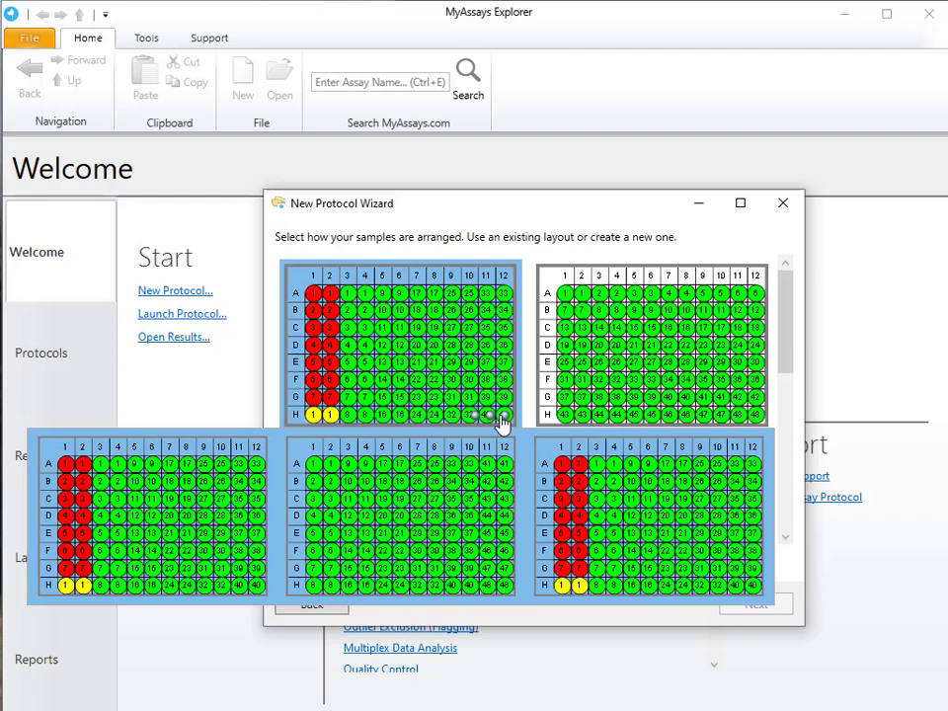
left_click(455, 328)
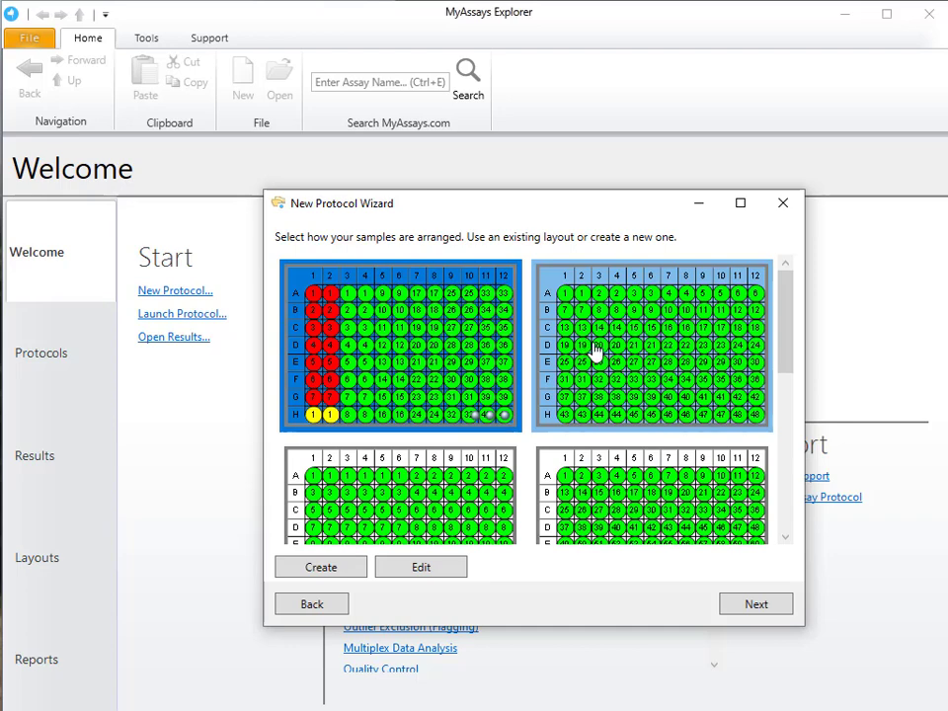
left_click(756, 606)
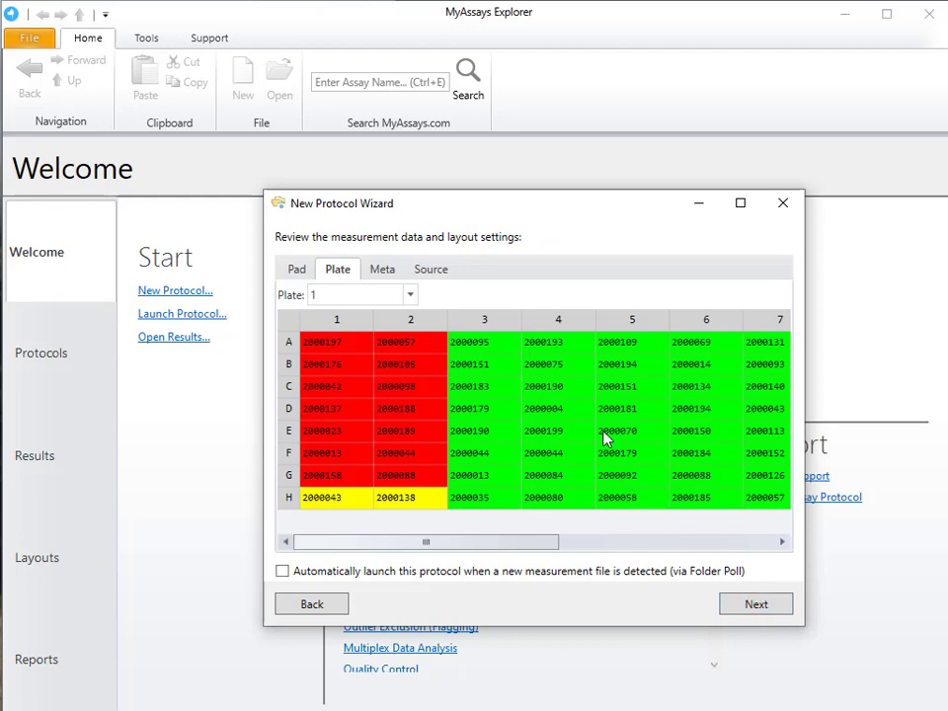
Review how the layout is applied to the measurement data on plates 2 and 3, and return to plate 1.
left_click(410, 297)
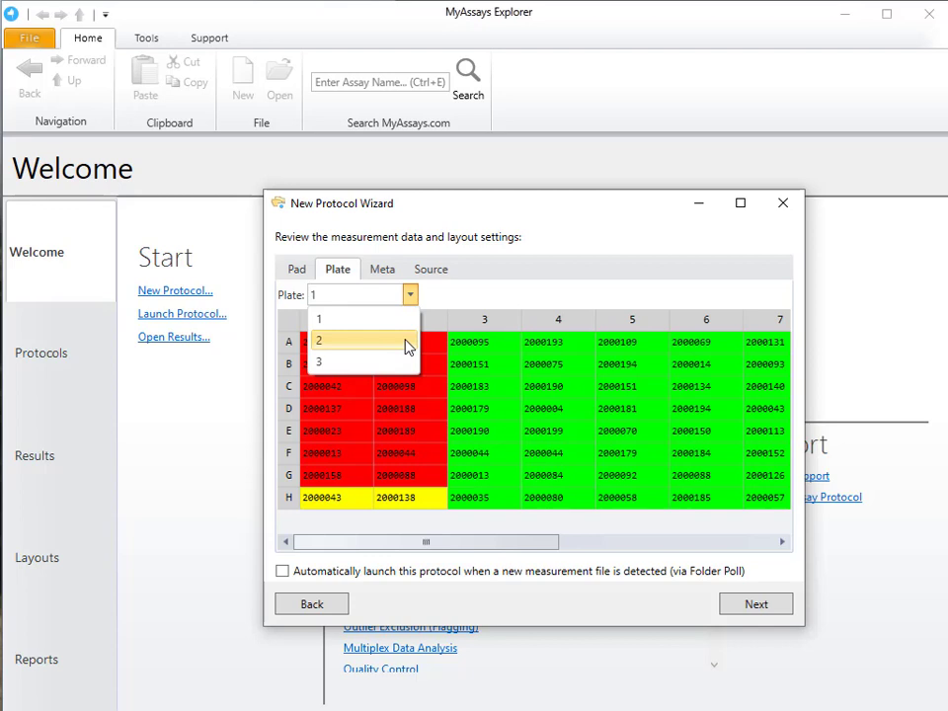
left_click(406, 343)
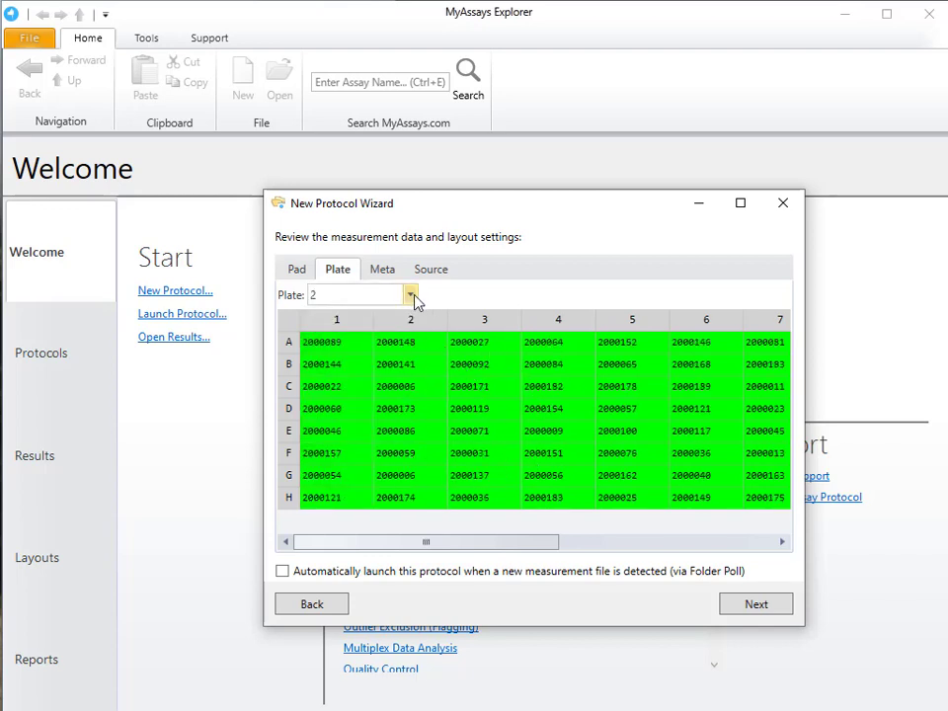
left_click(410, 295)
left_click(400, 365)
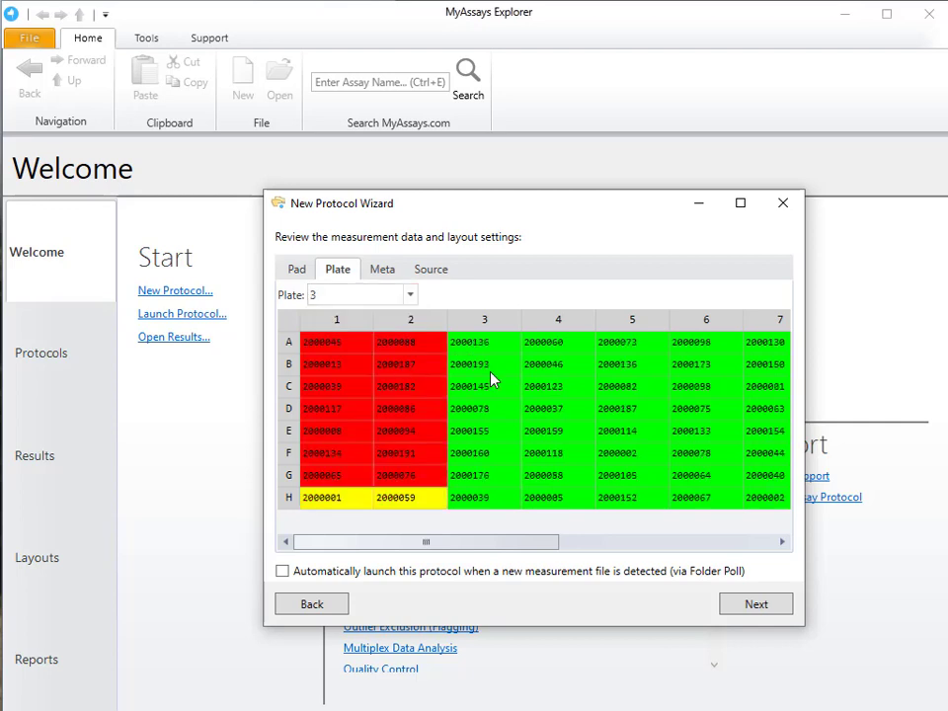
left_click(404, 318)
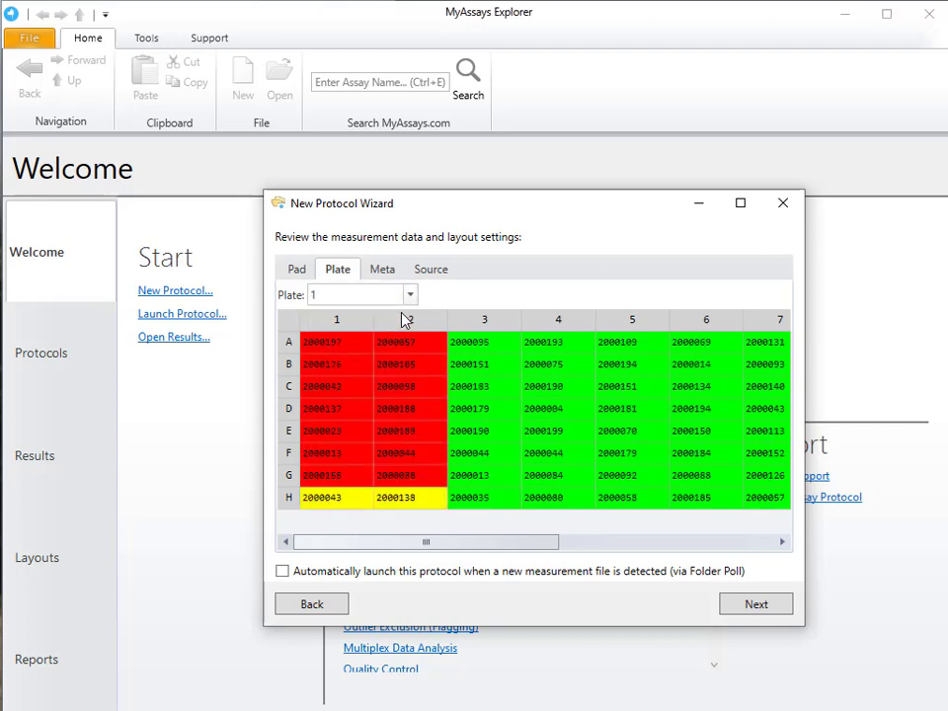
Accept the data and layout review and name the protocol Alpha 96-well Nivo.
left_click(758, 605)
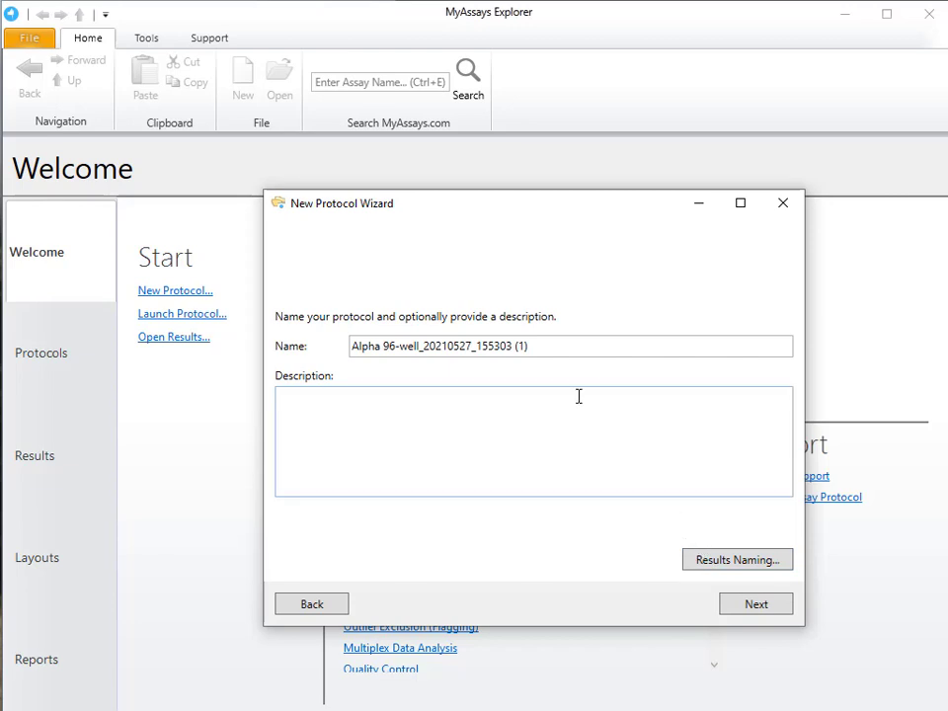
left_click_drag(554, 346, 345, 344)
type("Alpha 96-well Nivo")
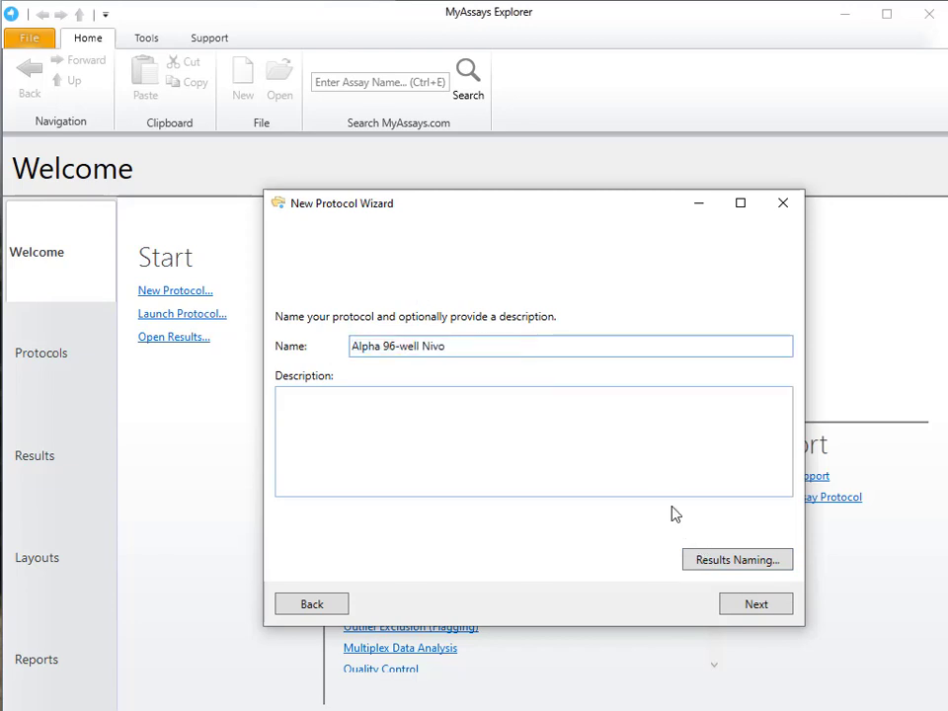
Accept the protocol name and configuration summary, then create and launch the Alpha 96-well Nivo protocol.
left_click(747, 608)
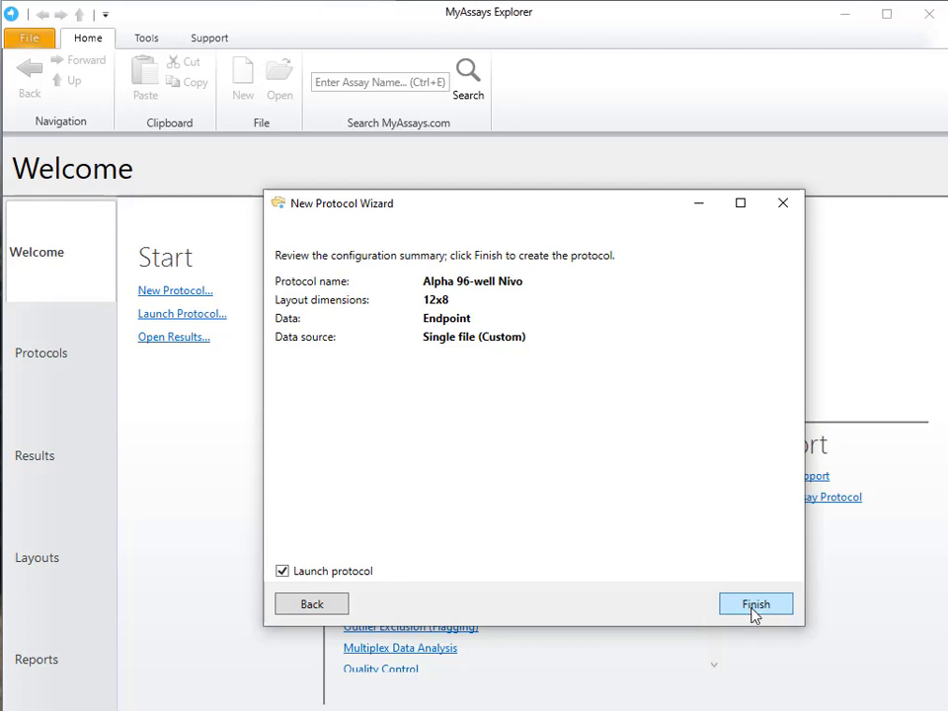
left_click(754, 610)
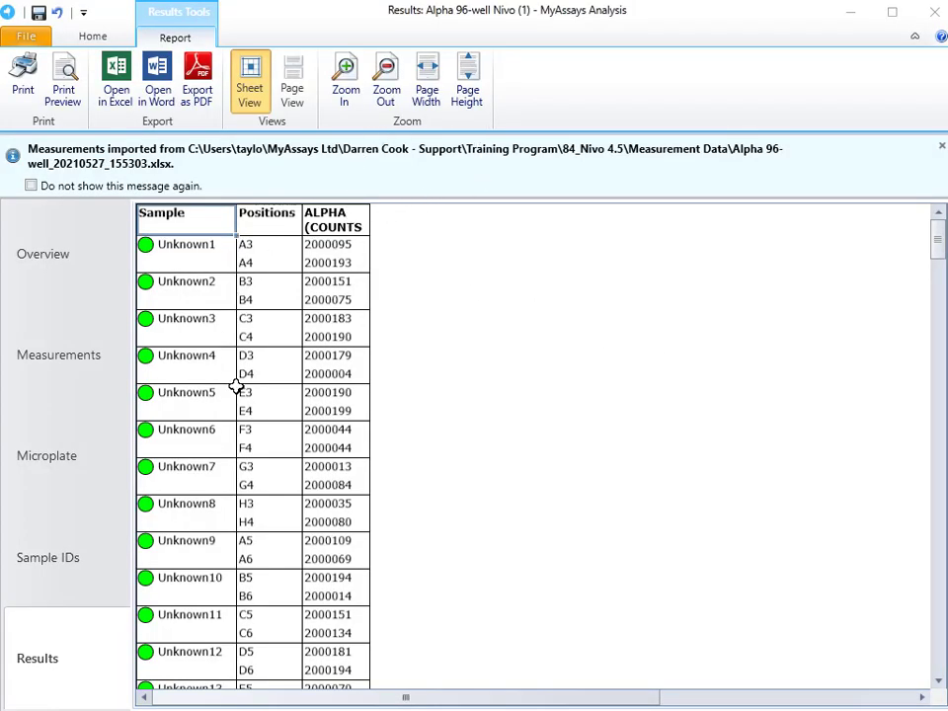
Examine the results report for all three plates, covering the unknowns, standards and blanks.
scroll(388, 367, "down", 20)
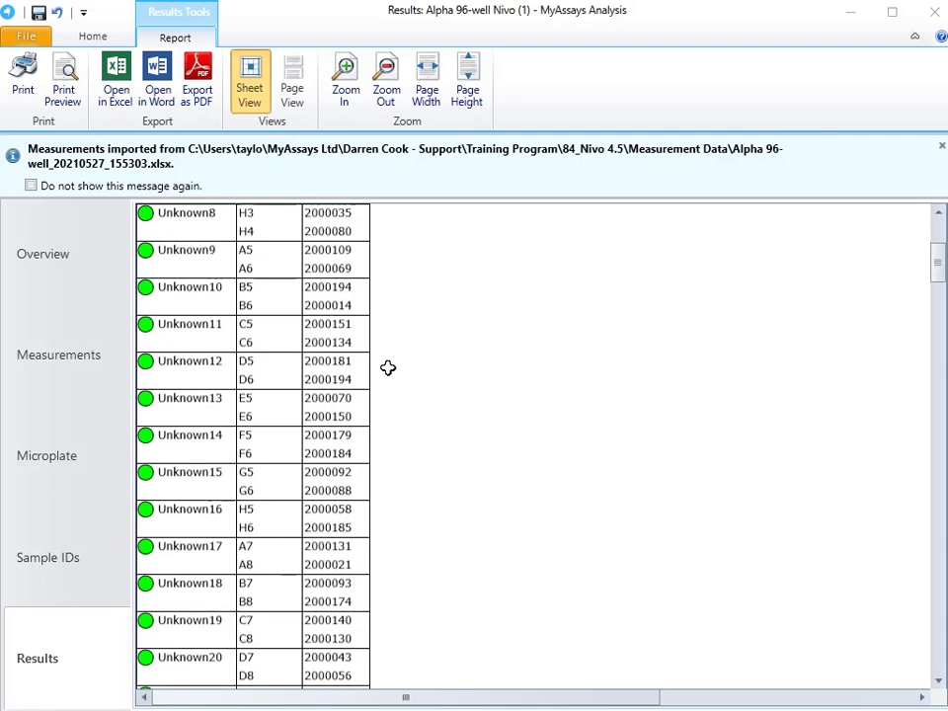
scroll(388, 368, "down", 15)
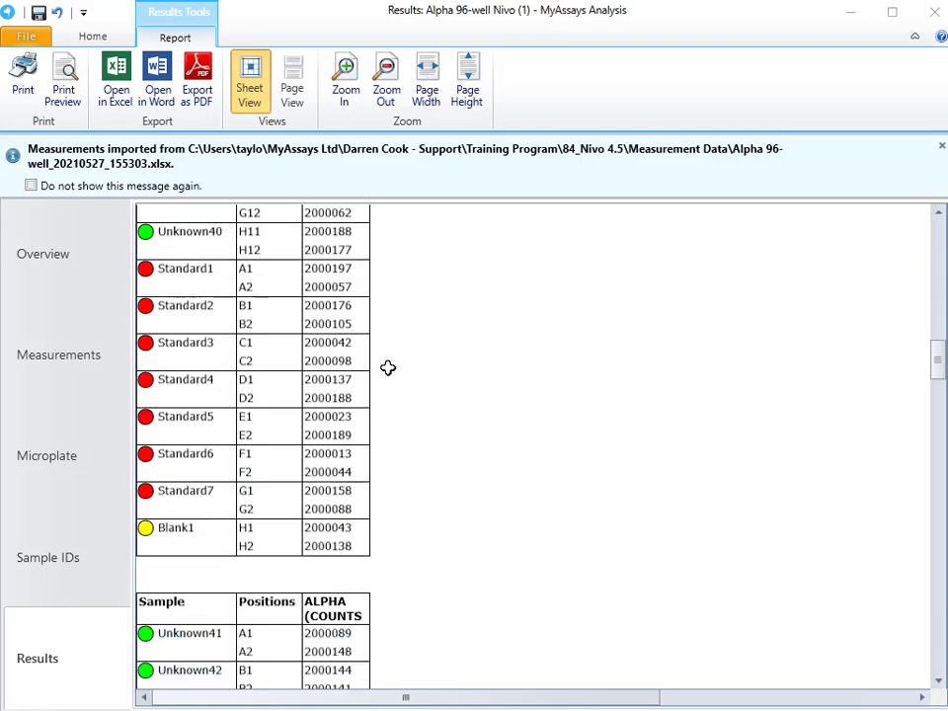
scroll(388, 368, "down", 20)
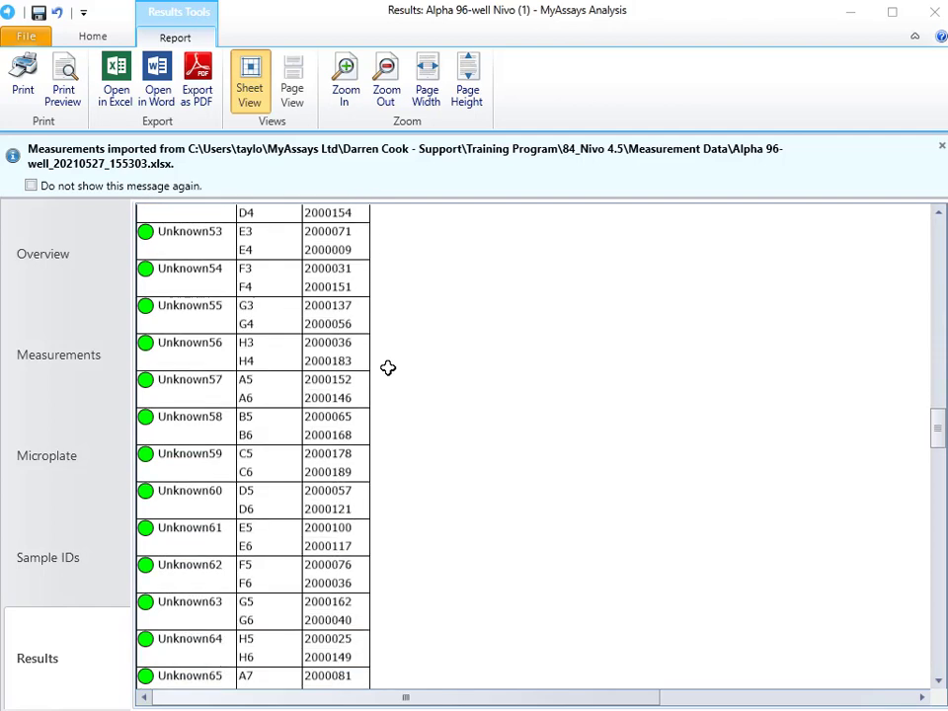
scroll(388, 368, "down", 12)
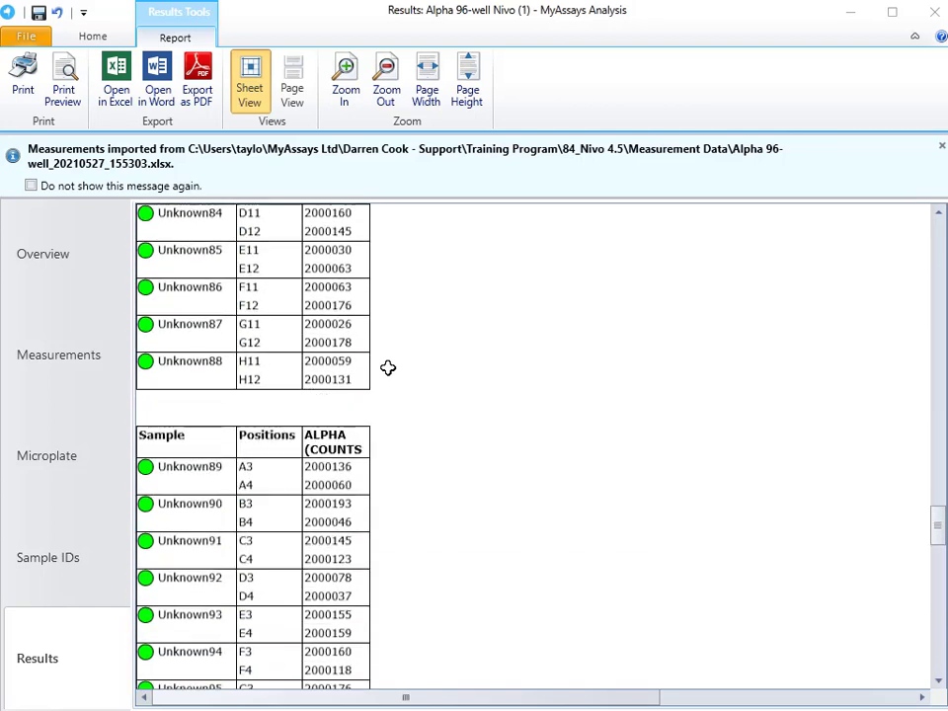
scroll(388, 367, "up", 3)
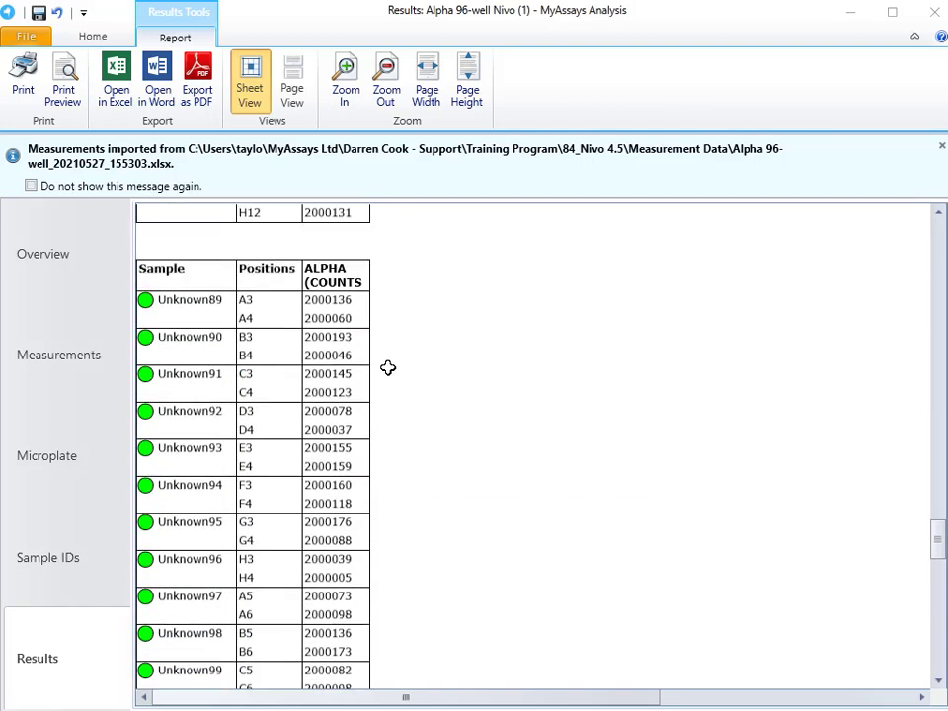
scroll(315, 352, "down", 9)
scroll(315, 350, "down", 20)
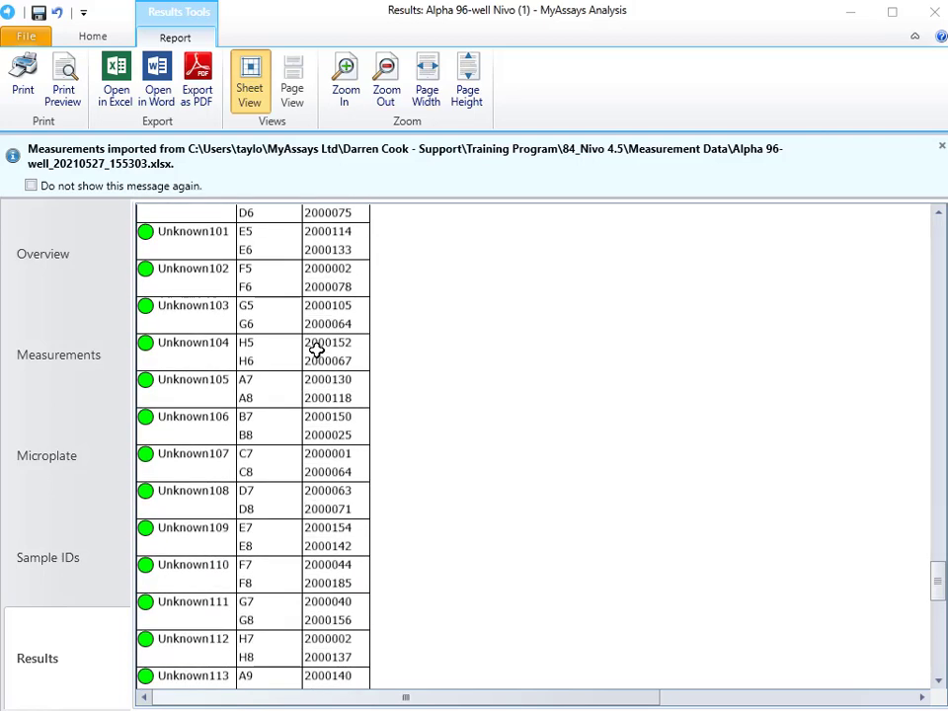
scroll(315, 350, "down", 9)
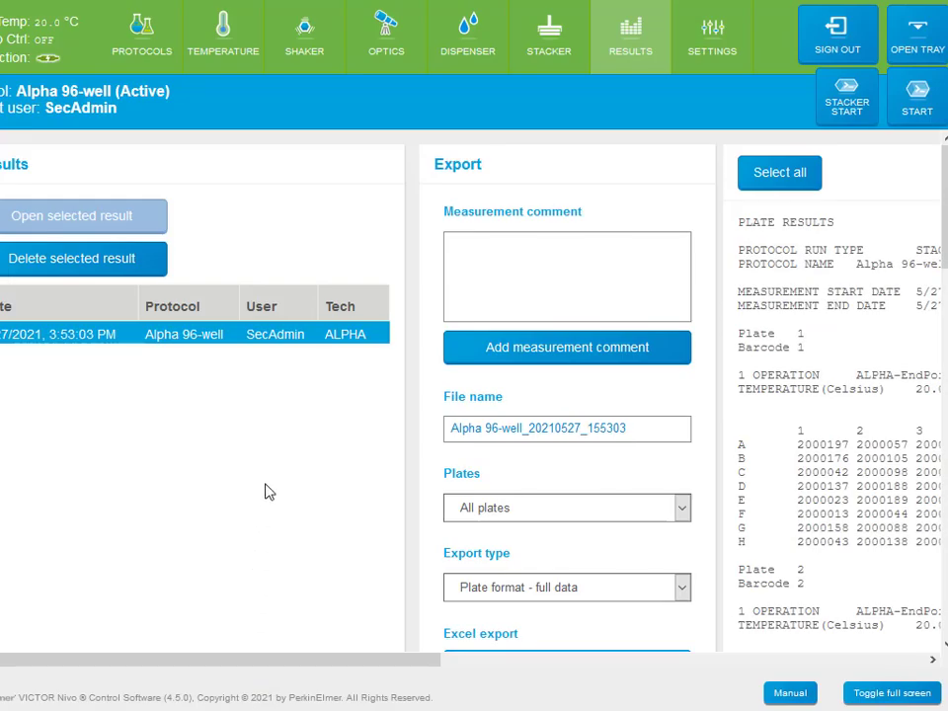
Switch to the VICTOR Nivo software, run the Alpha 96-well protocol as a stacker measurement without lids, and dismiss the saving notice.
left_click(148, 54)
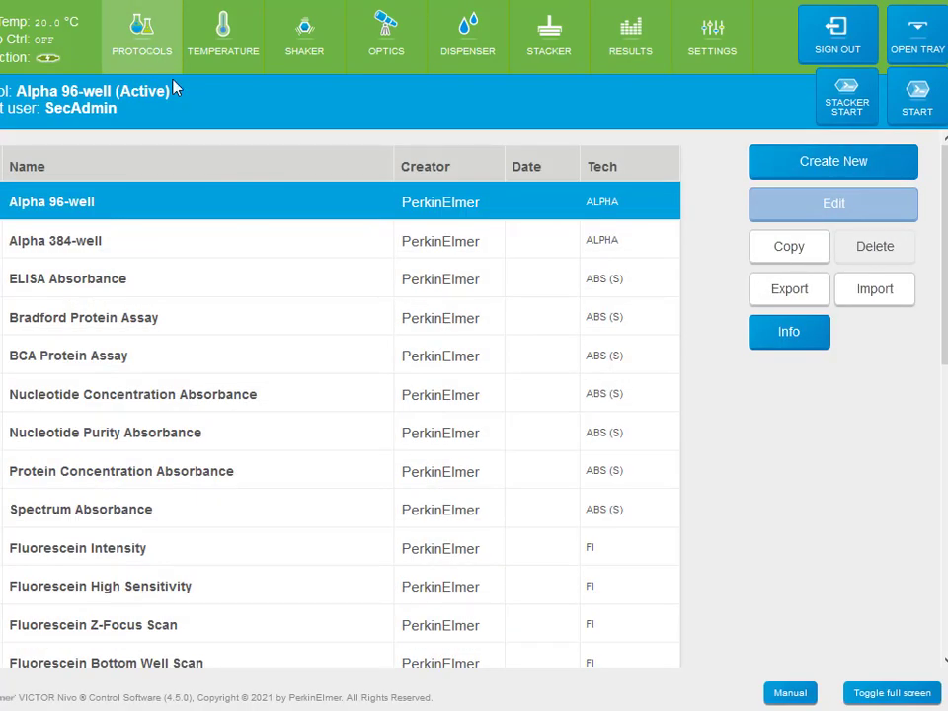
left_click(839, 110)
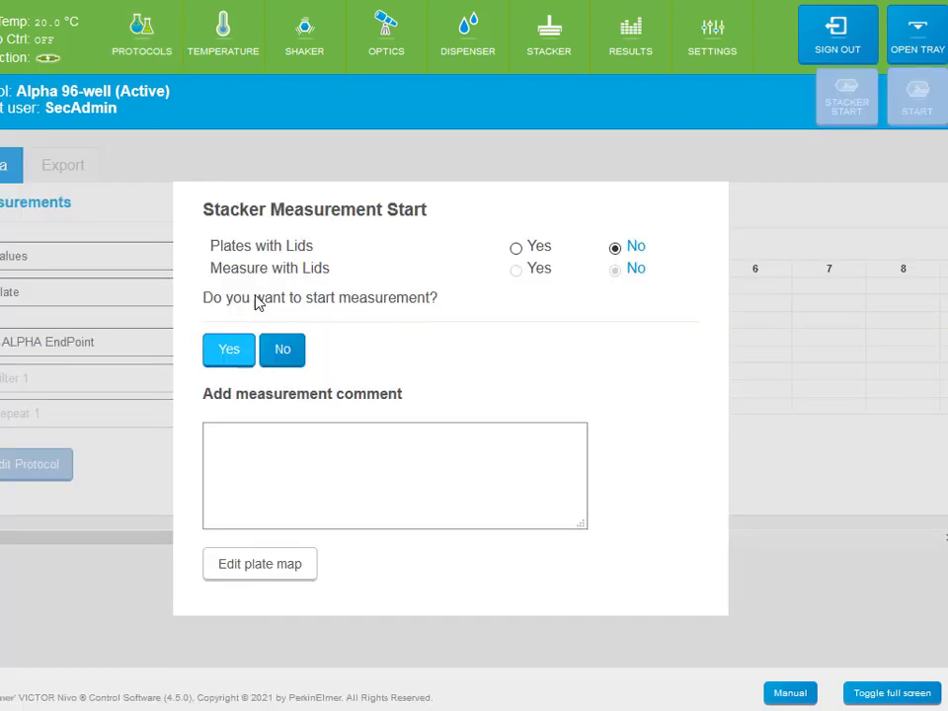
left_click(222, 356)
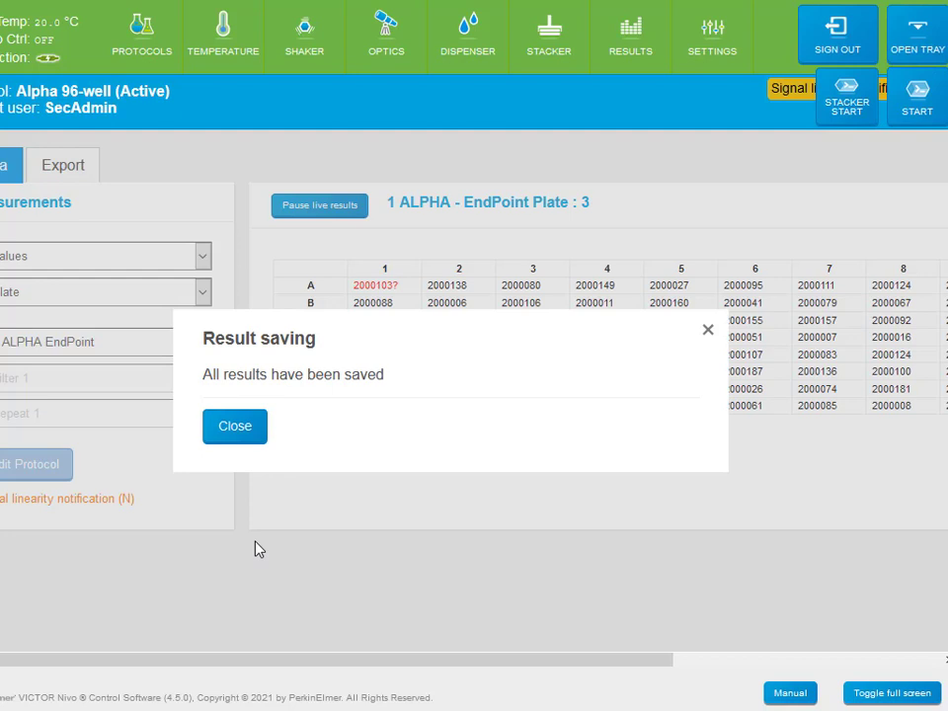
left_click(245, 430)
Export only the 2021-05-27T19:59:55+0000 plate of the new result as XLSX, saving Alpha 96-well_20210527_155955.xlsx in the Measurement Data folder.
left_click(627, 40)
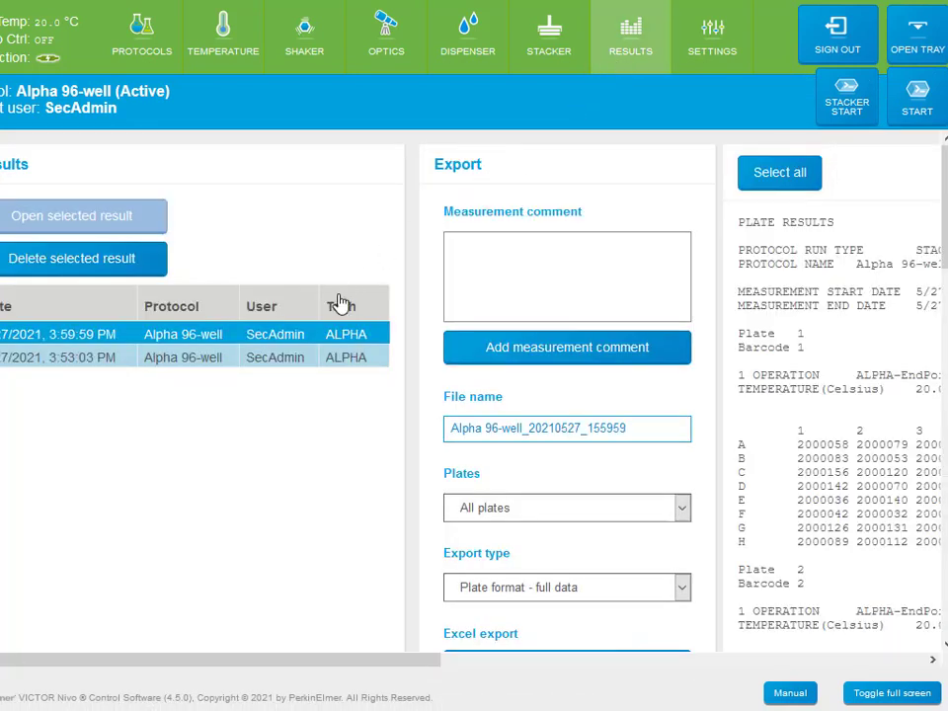
left_click_drag(297, 661, 470, 656)
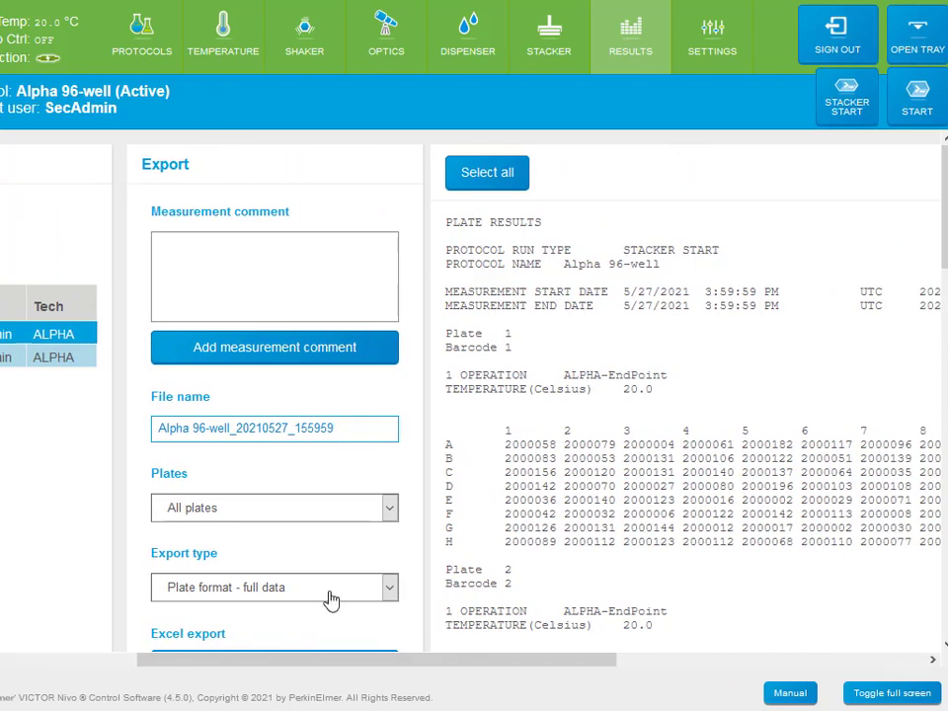
scroll(331, 600, "down", 2)
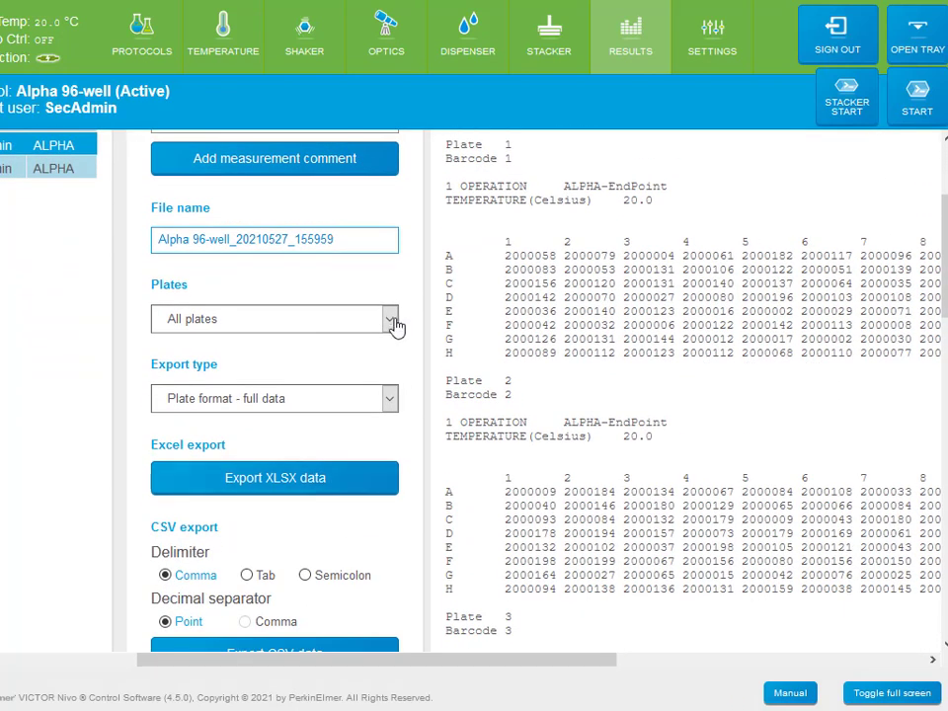
left_click(391, 320)
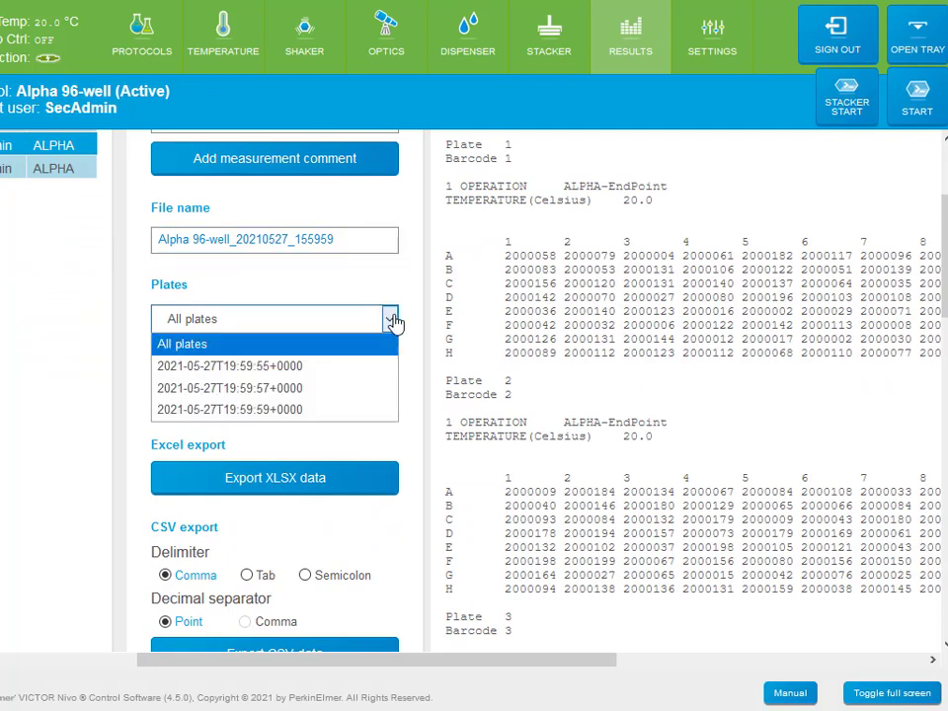
left_click(373, 366)
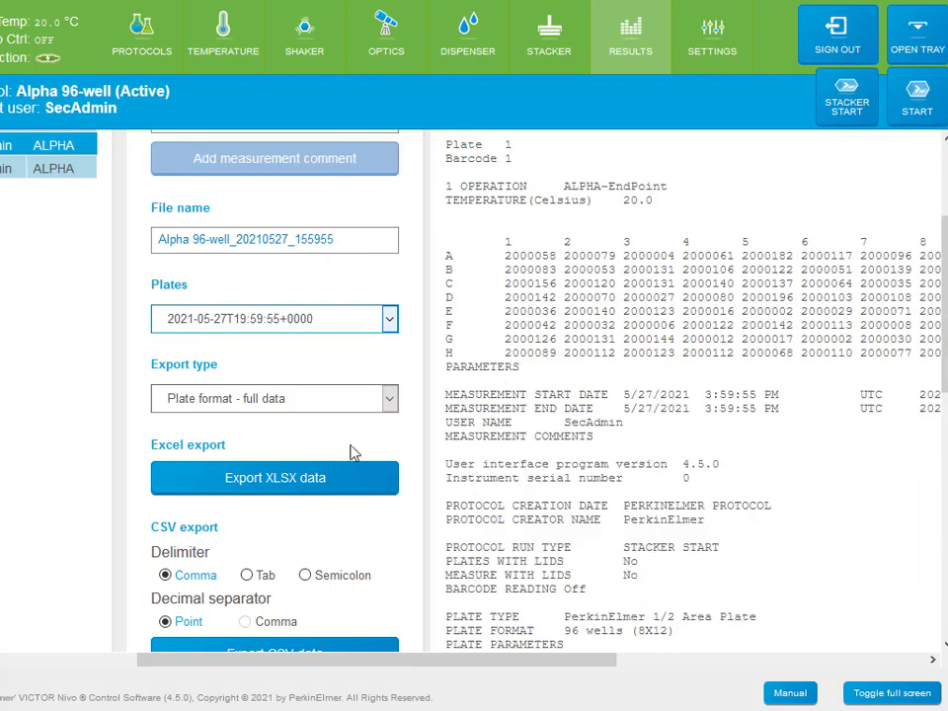
left_click(393, 482)
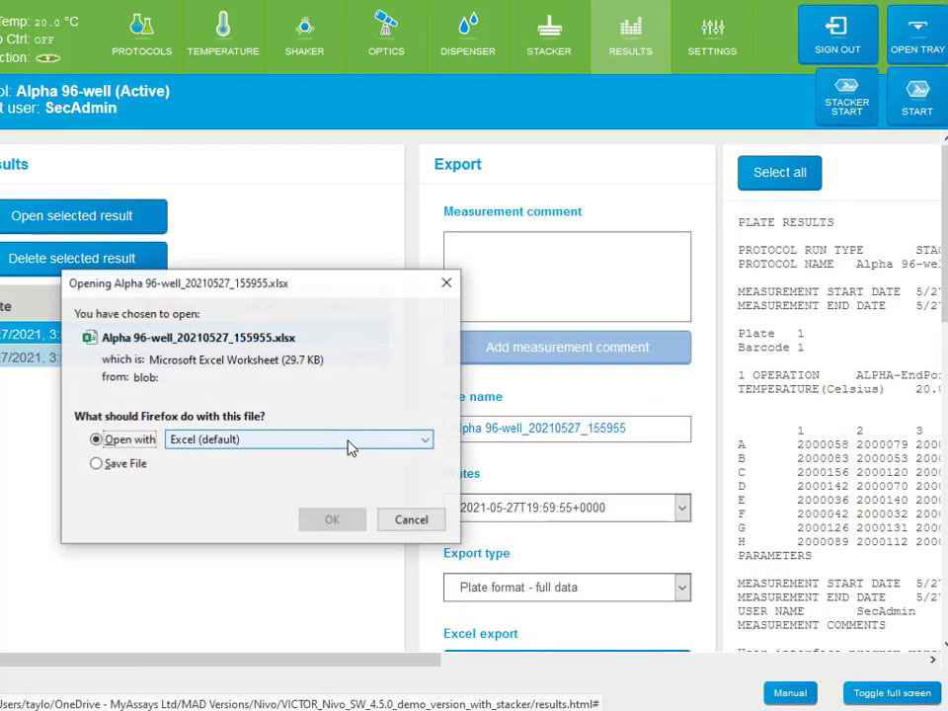
left_click(124, 464)
left_click(343, 523)
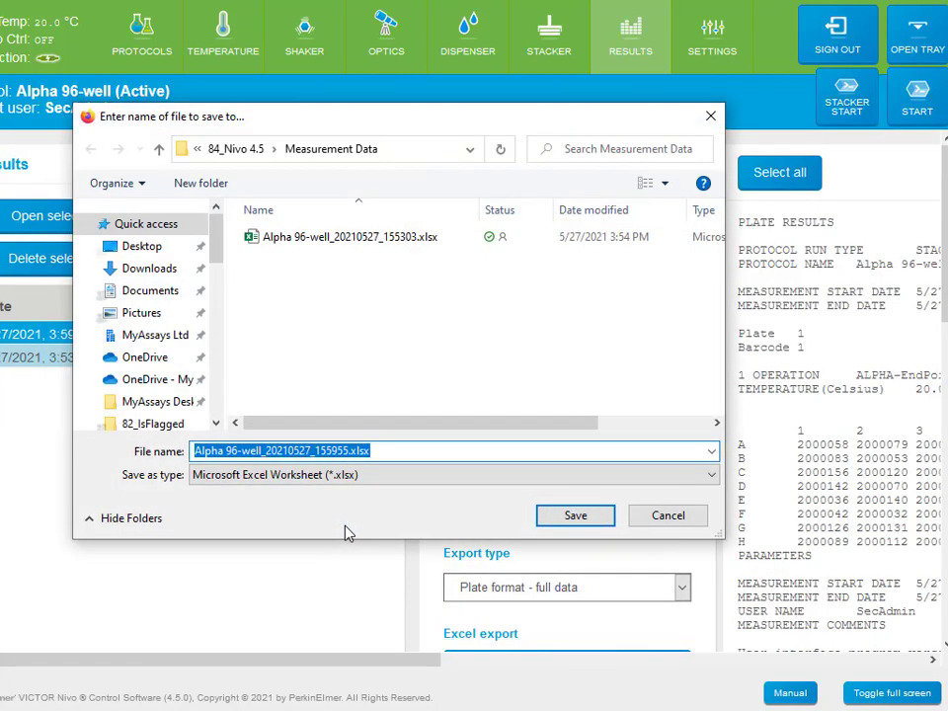
left_click(570, 516)
Export the 2021-05-27T19:59:57+0000 plate as XLSX, saving Alpha 96-well_20210527_155957.xlsx in the Measurement Data folder.
left_click(674, 509)
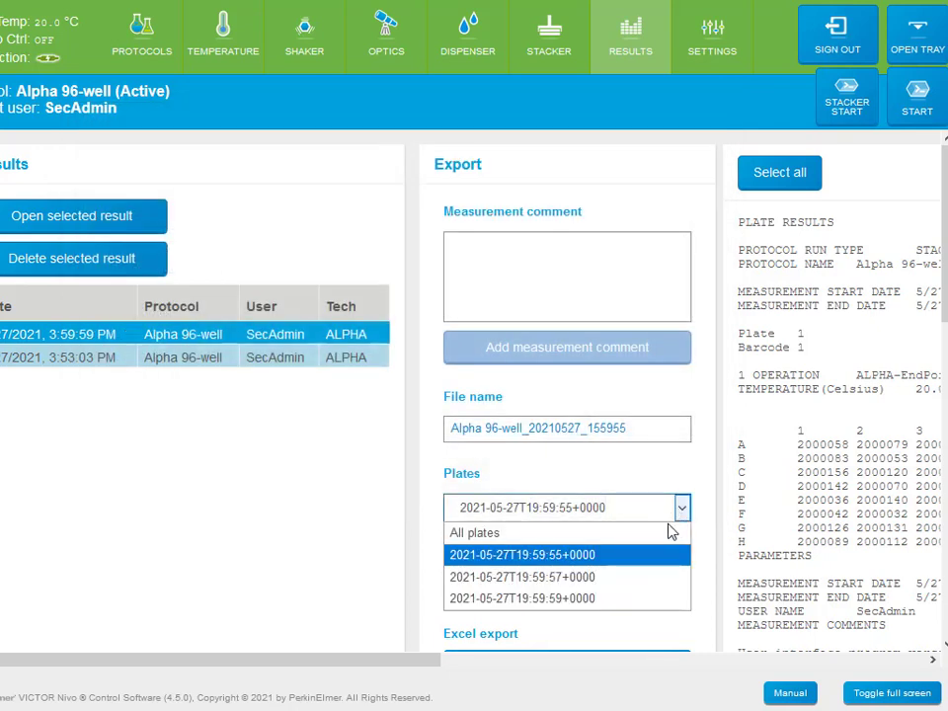
left_click(654, 575)
scroll(644, 571, "down", 2)
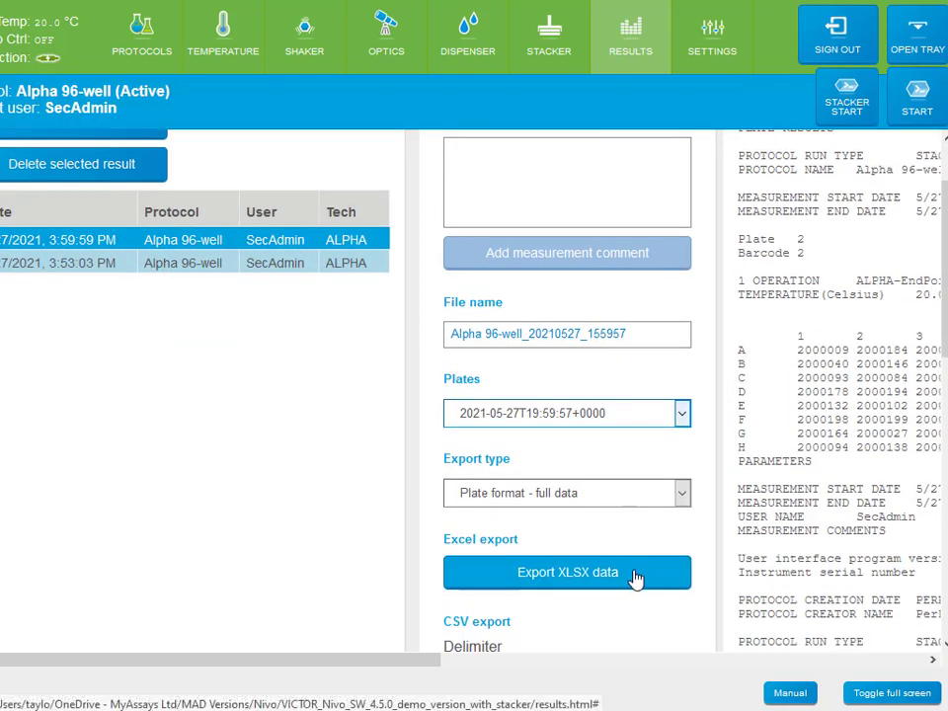
left_click(640, 572)
left_click(138, 466)
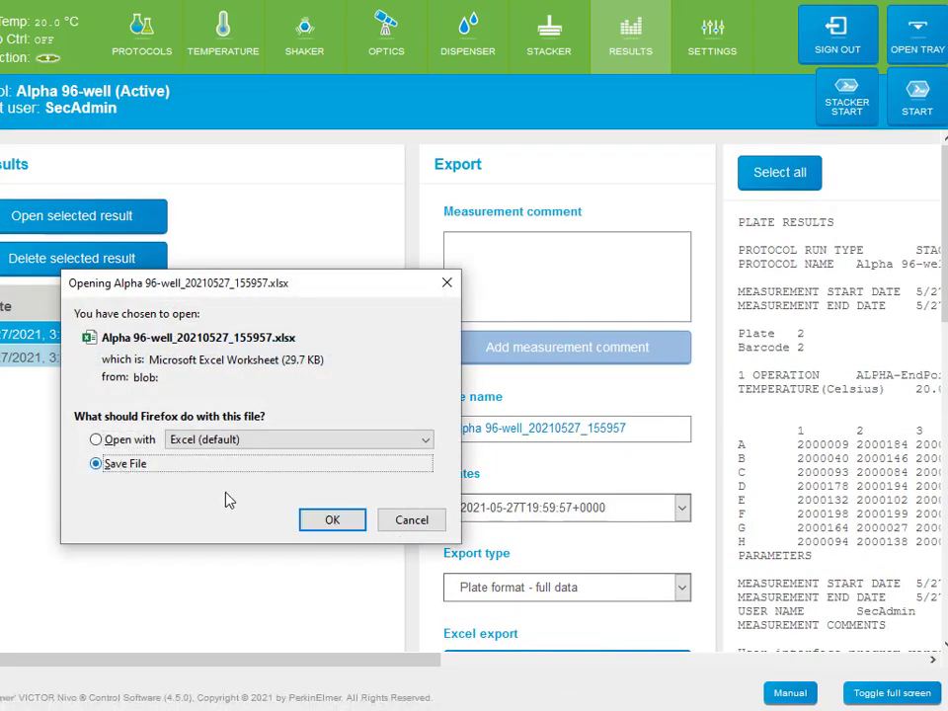
left_click(323, 523)
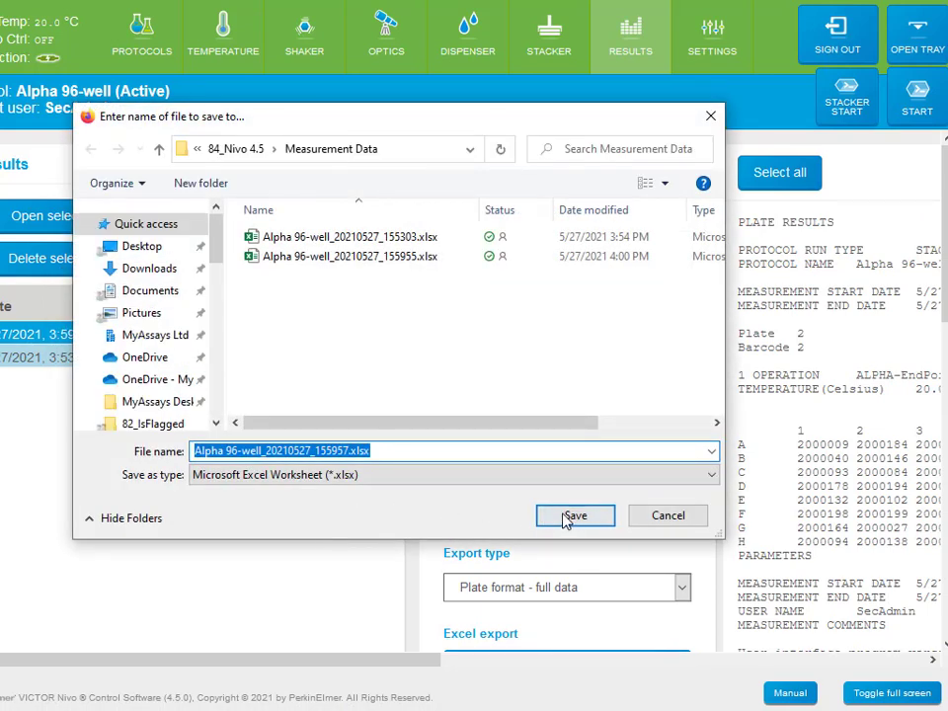
left_click(573, 517)
Export the 2021-05-27T19:59:59+0000 plate as XLSX, saving Alpha 96-well_20210527_155959.xlsx in the Measurement Data folder.
left_click(684, 512)
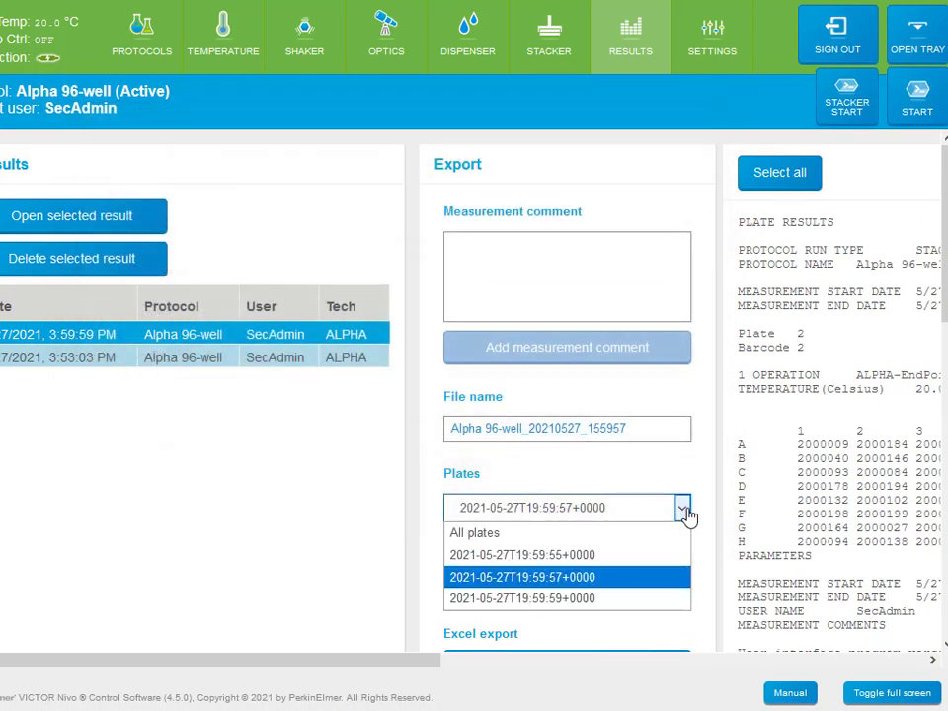
left_click(650, 599)
scroll(641, 567, "down", 1)
scroll(643, 568, "down", 1)
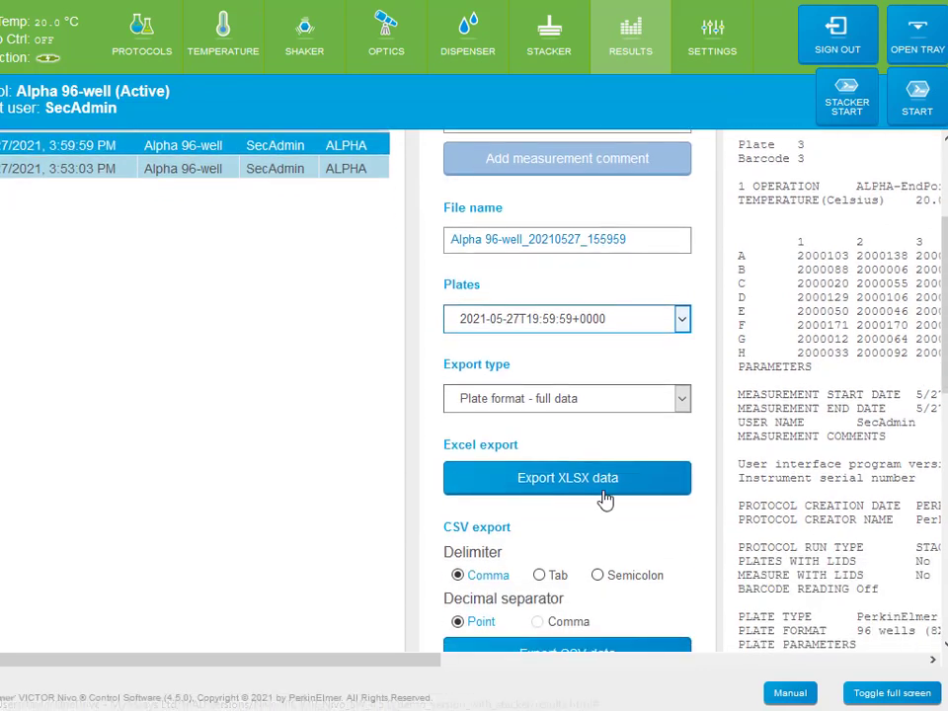
left_click(603, 490)
left_click(140, 465)
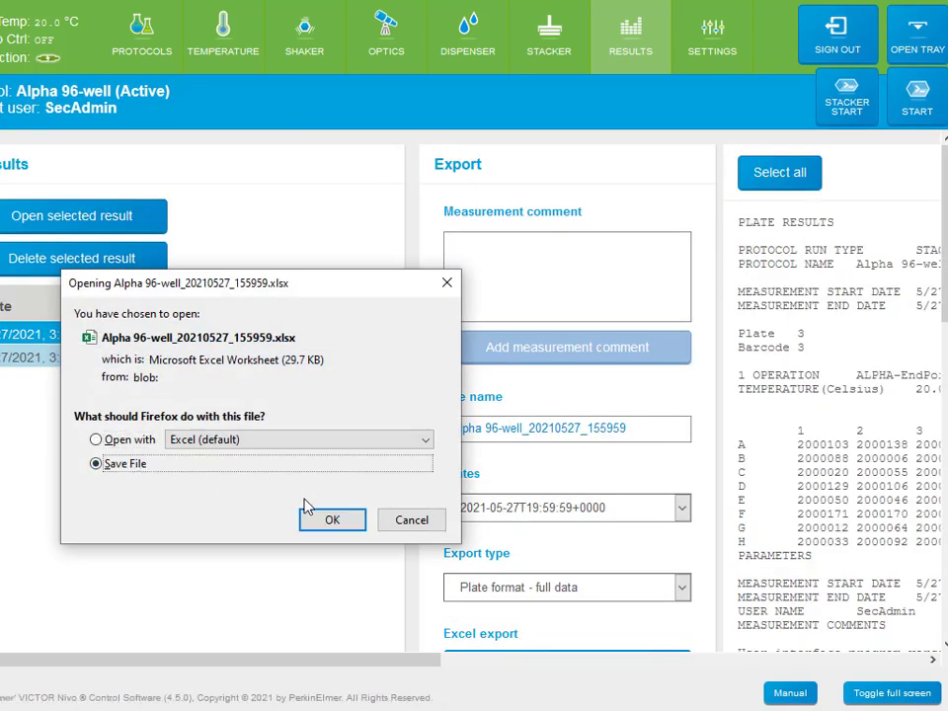
left_click(354, 525)
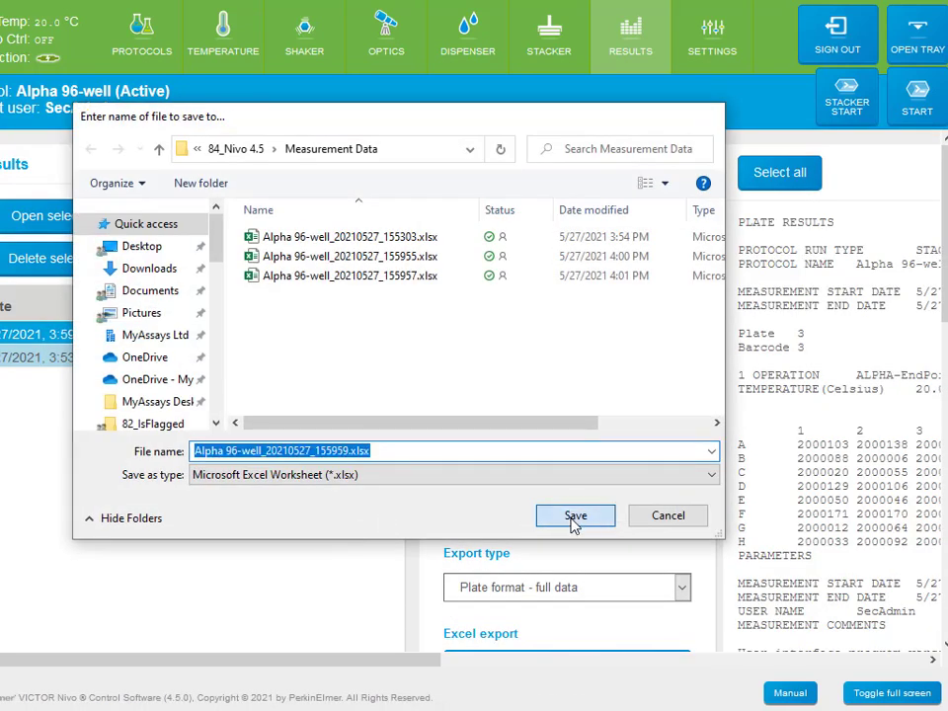
left_click(571, 518)
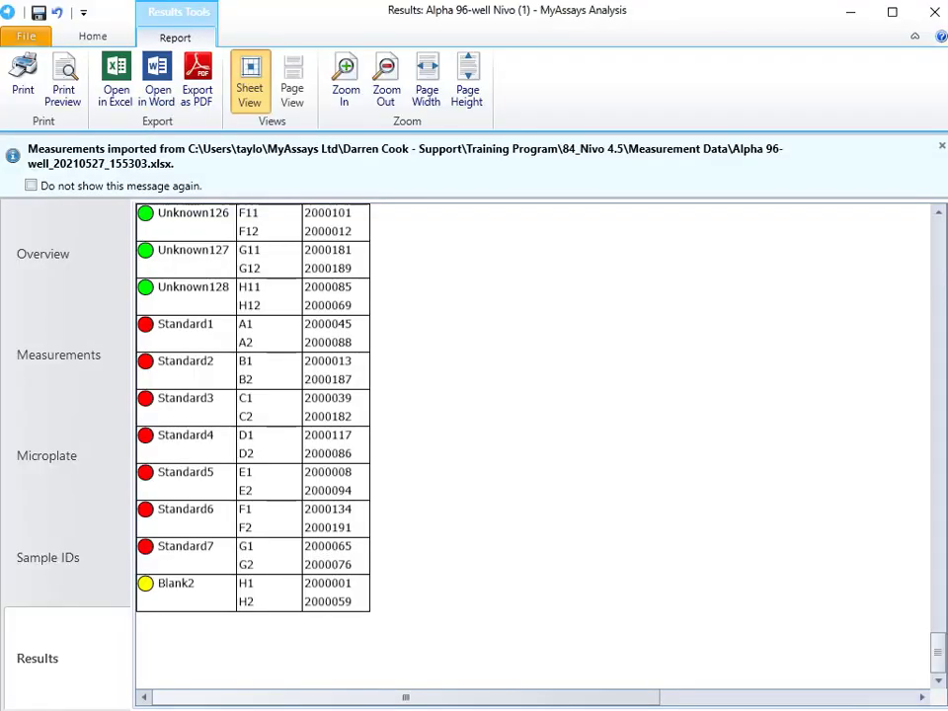
Switch to MyAssays Analysis and start a measurements import with the data spread across multiple files, one plate per file.
left_click(111, 39)
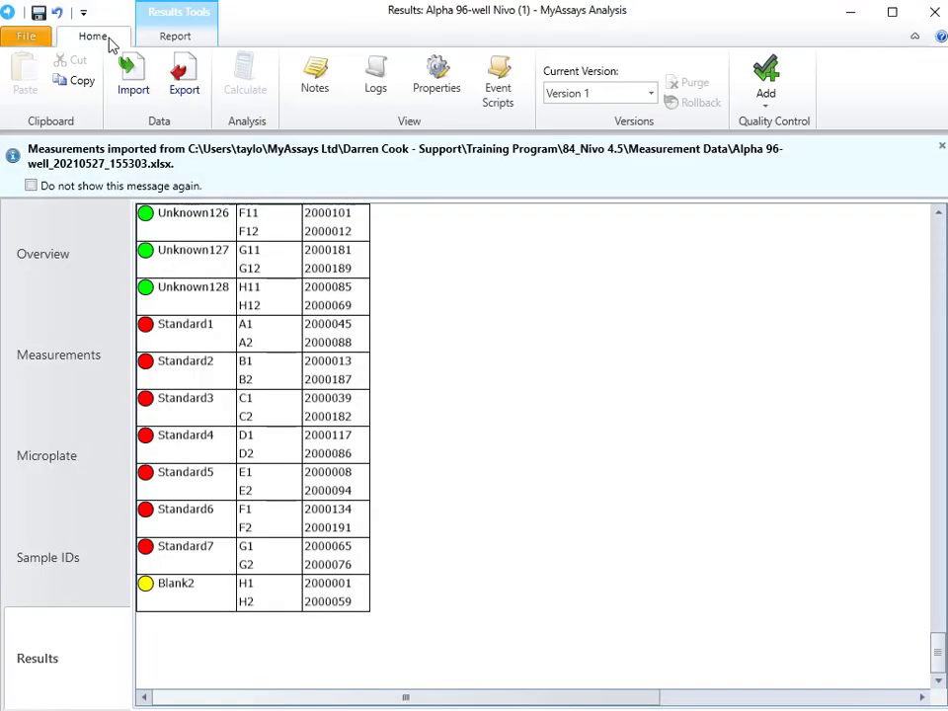
left_click(138, 87)
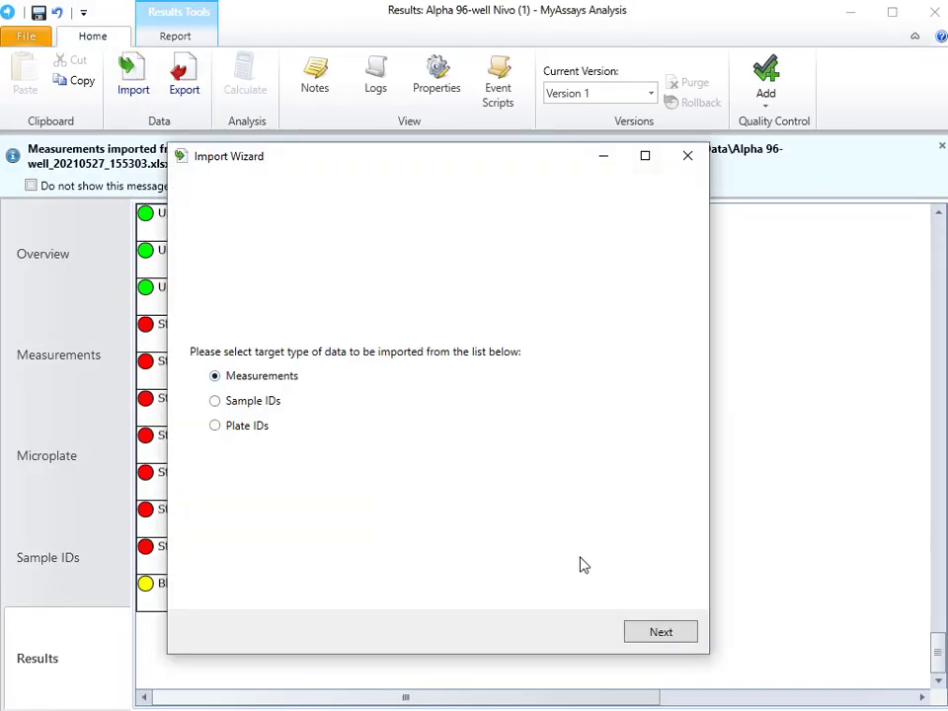
left_click(652, 638)
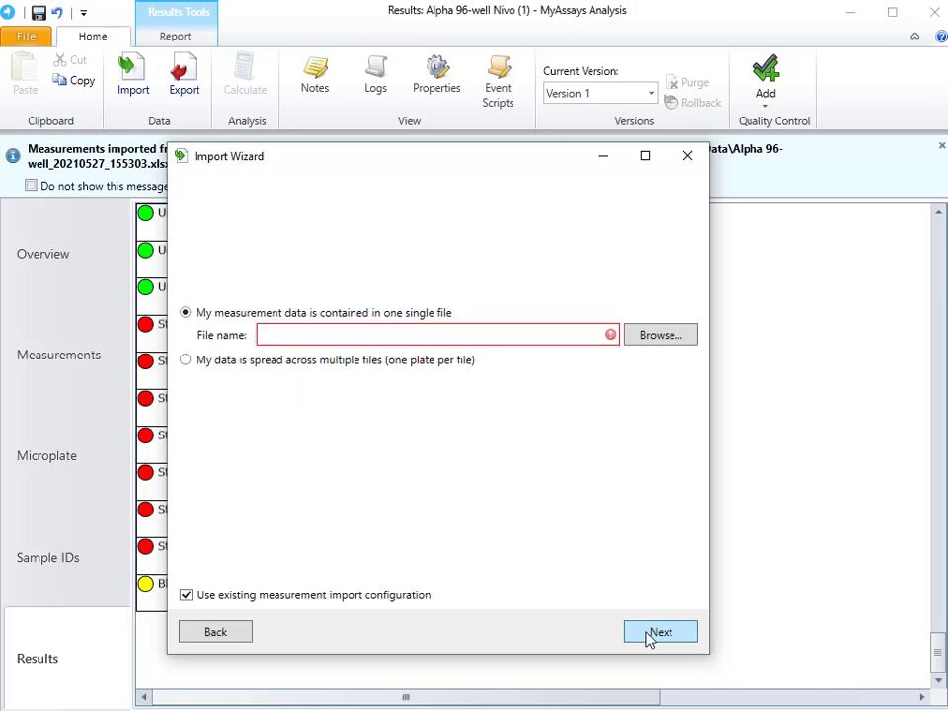
left_click(352, 363)
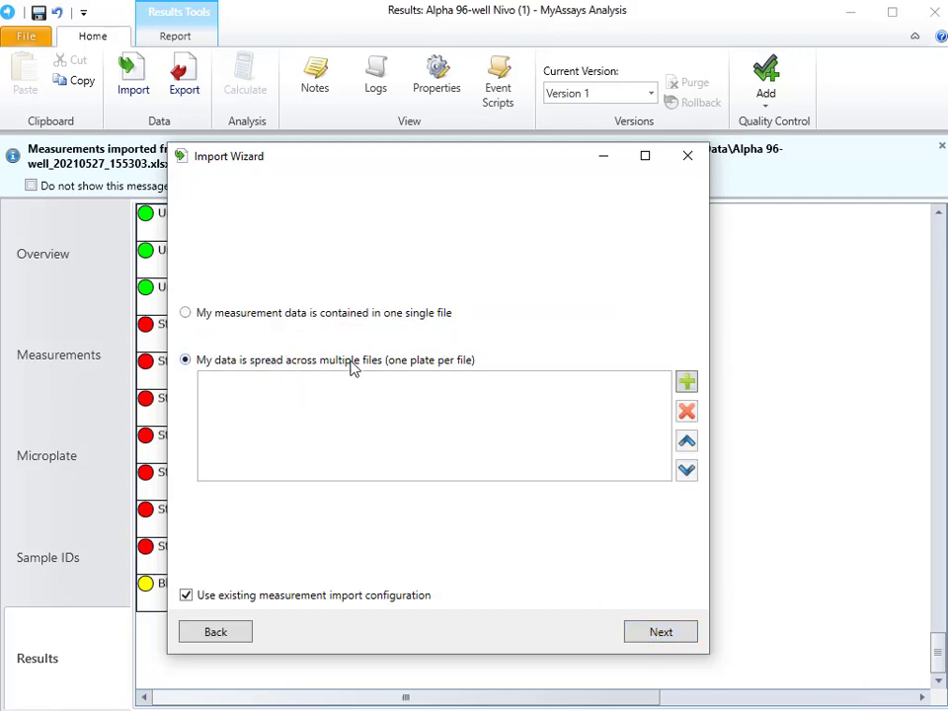
Add the files Alpha 96-well_20210527_155955.xlsx, Alpha 96-well_20210527_155957.xlsx and Alpha 96-well_20210527_155959.xlsx to the import list.
left_click(686, 382)
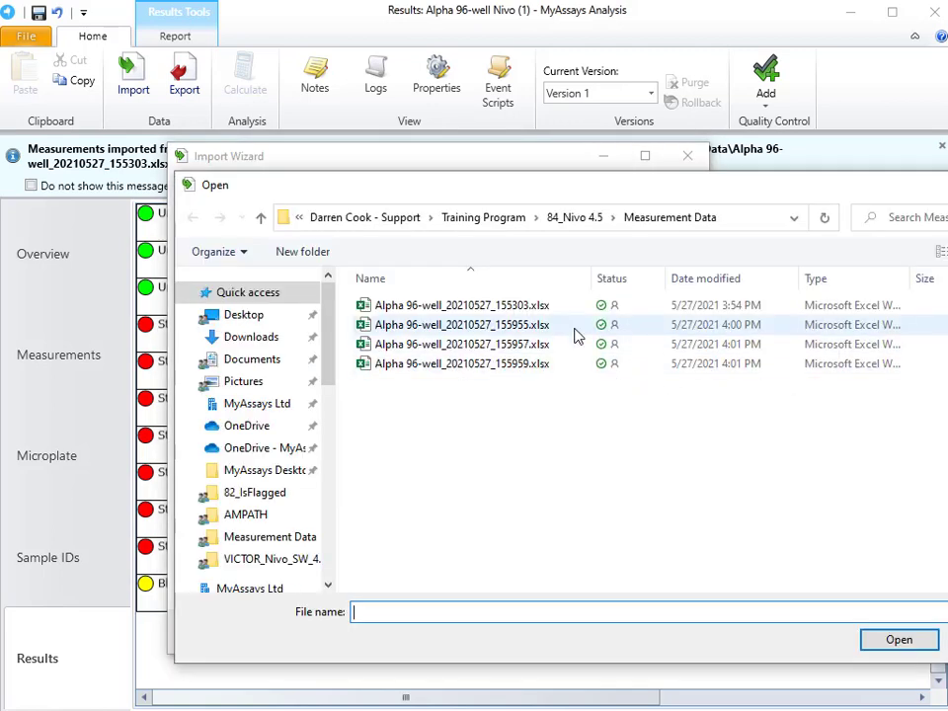
left_click(575, 326)
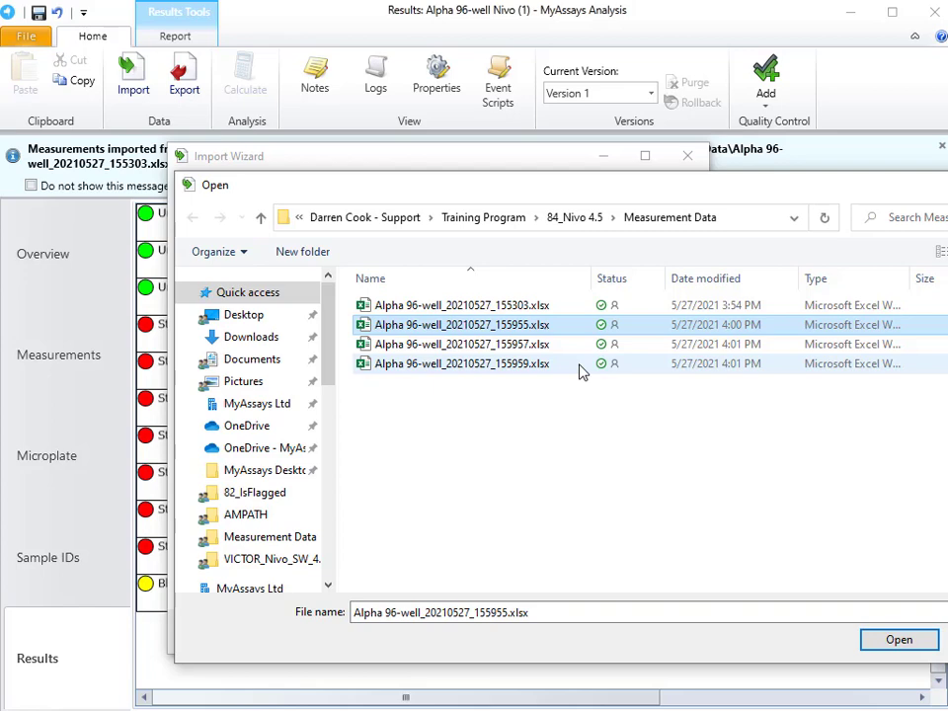
left_click(581, 367, "shift")
left_click(891, 642)
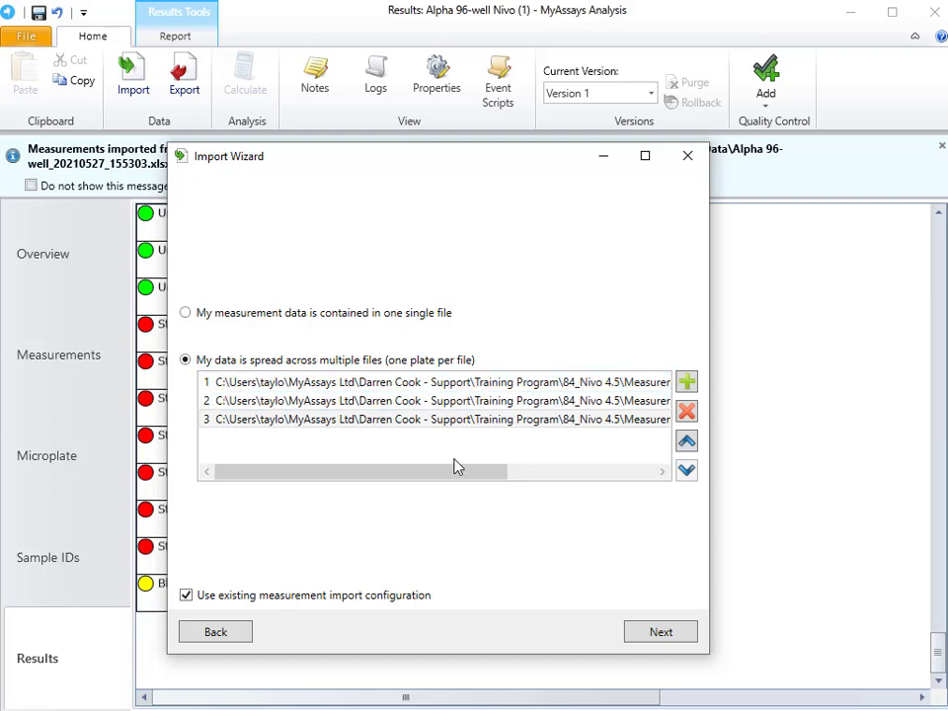
Check the order of the three listed files, continue with the existing import configuration, and preview the measurements of plates 2 and 3.
left_click_drag(450, 475, 619, 478)
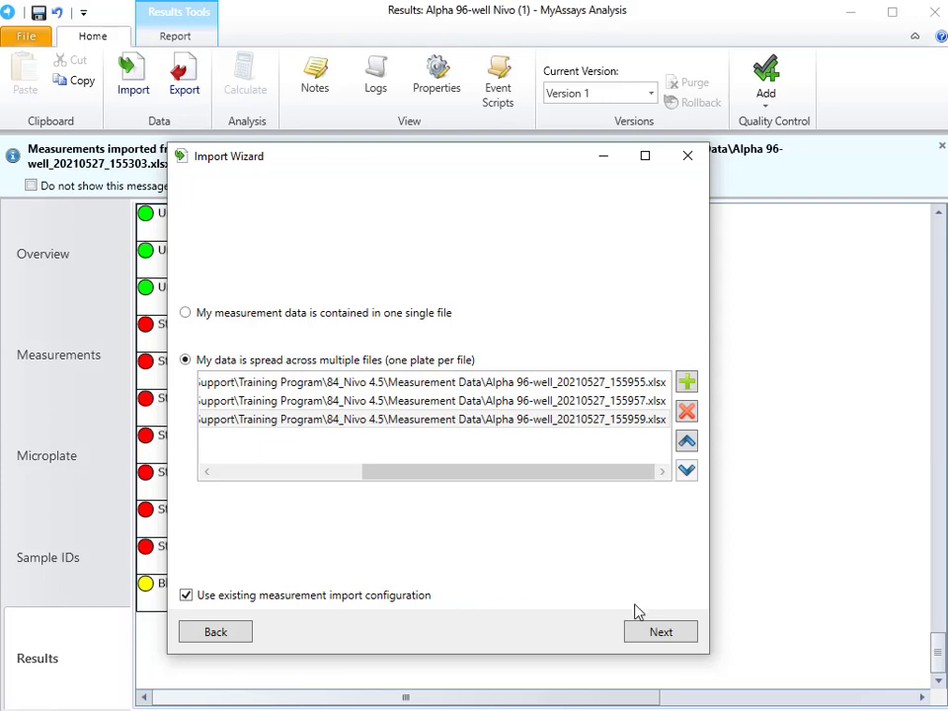
left_click(652, 631)
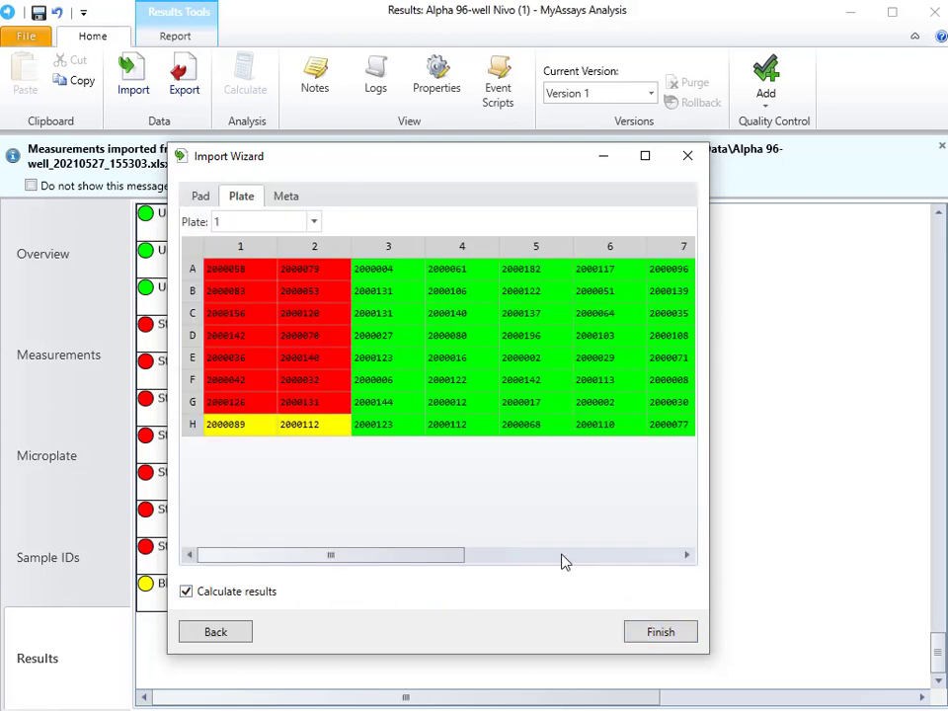
left_click(313, 222)
left_click(308, 269)
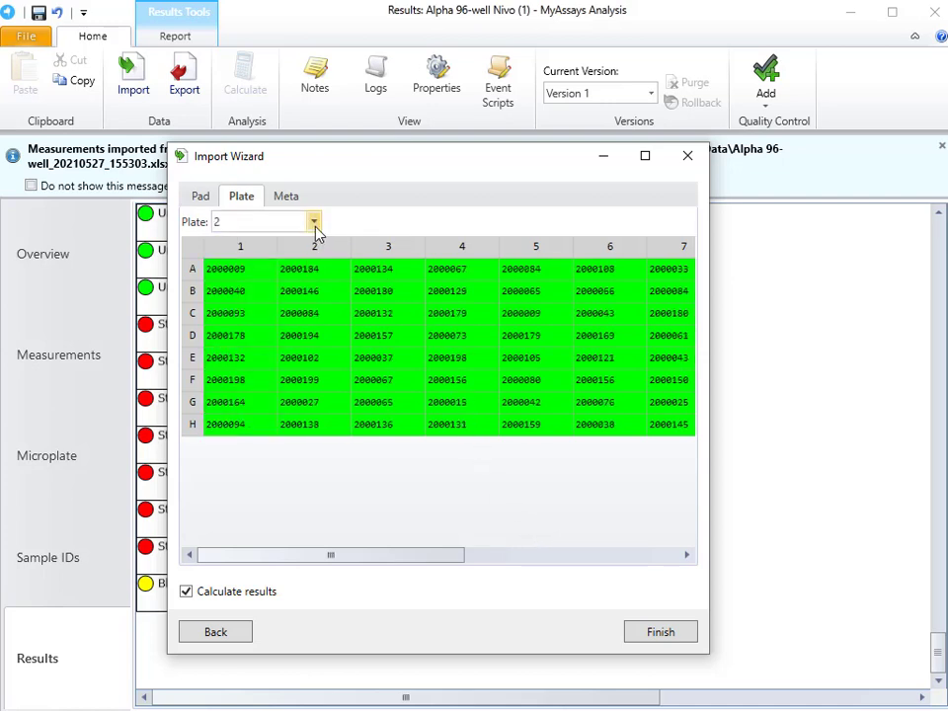
left_click(315, 226)
left_click(309, 289)
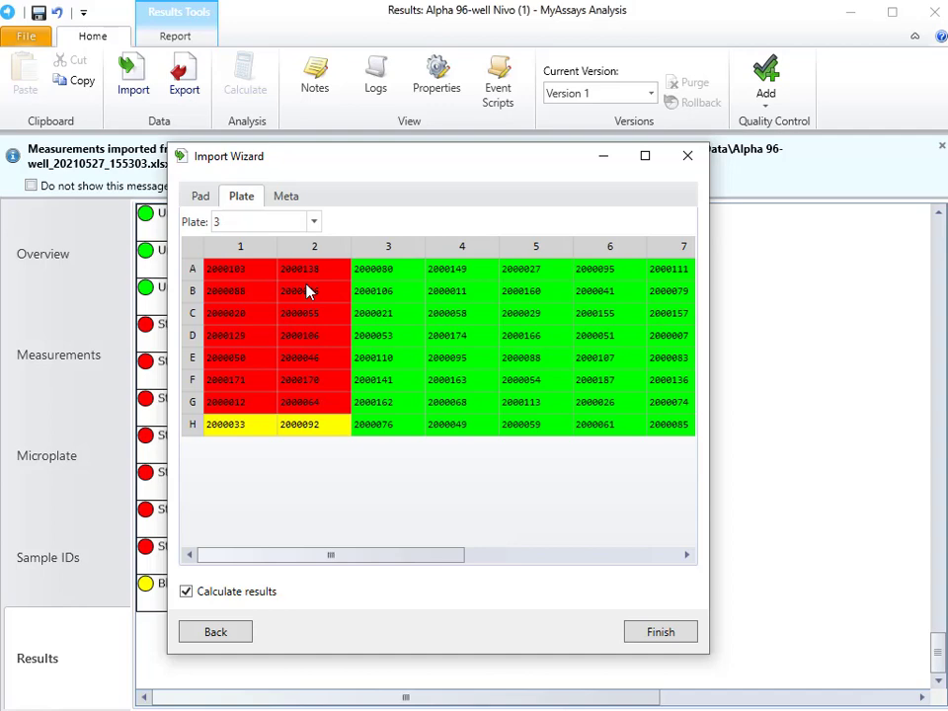
Review the metadata of plates 1 to 3 and finish the import with results calculation enabled.
left_click(292, 198)
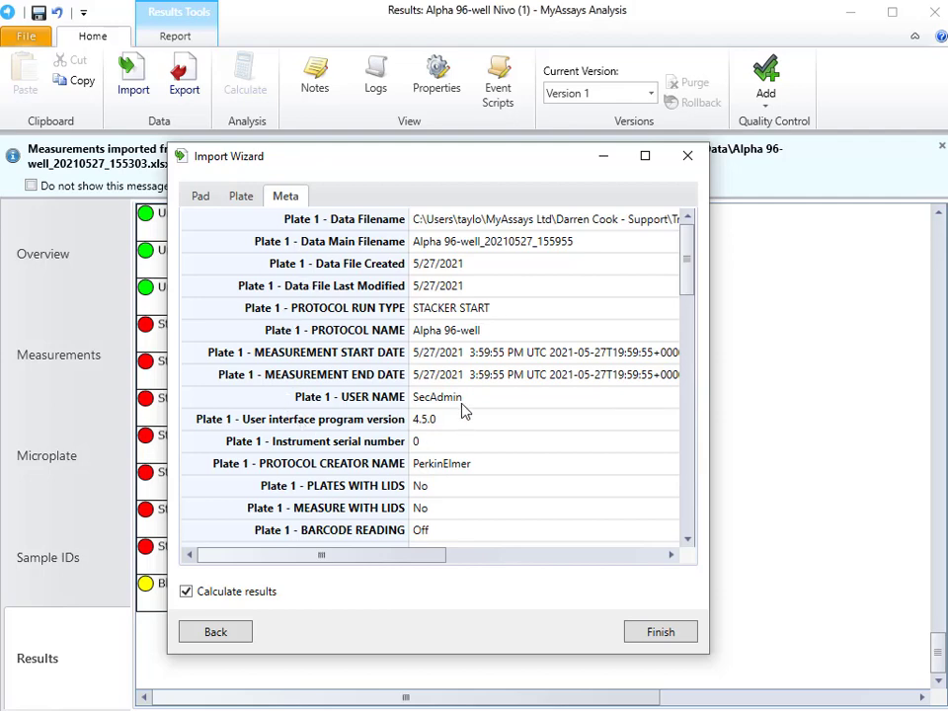
scroll(462, 408, "down", 7)
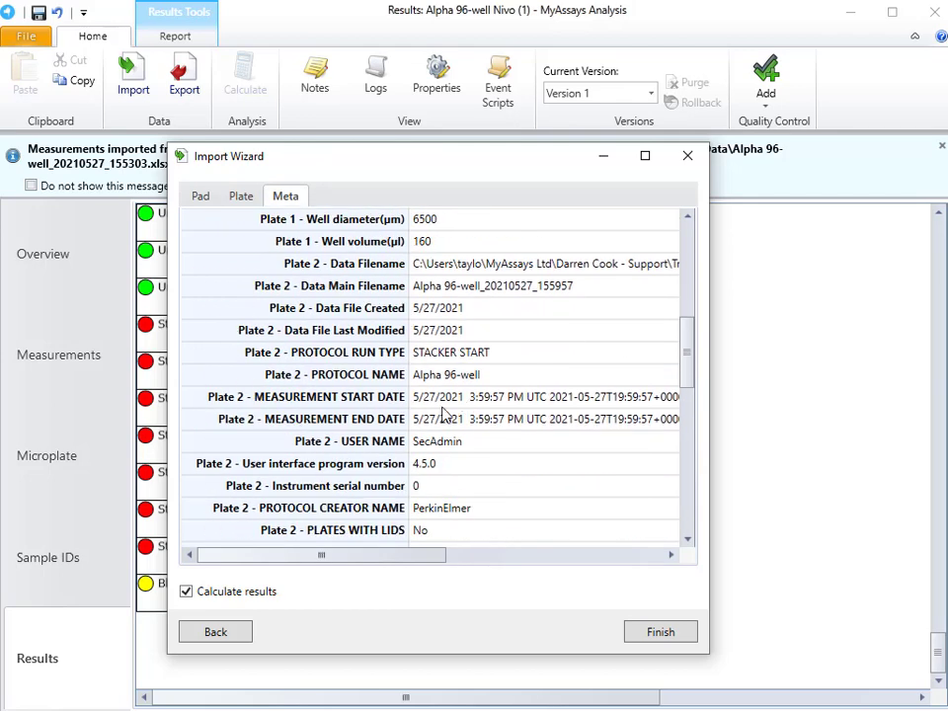
scroll(451, 402, "down", 7)
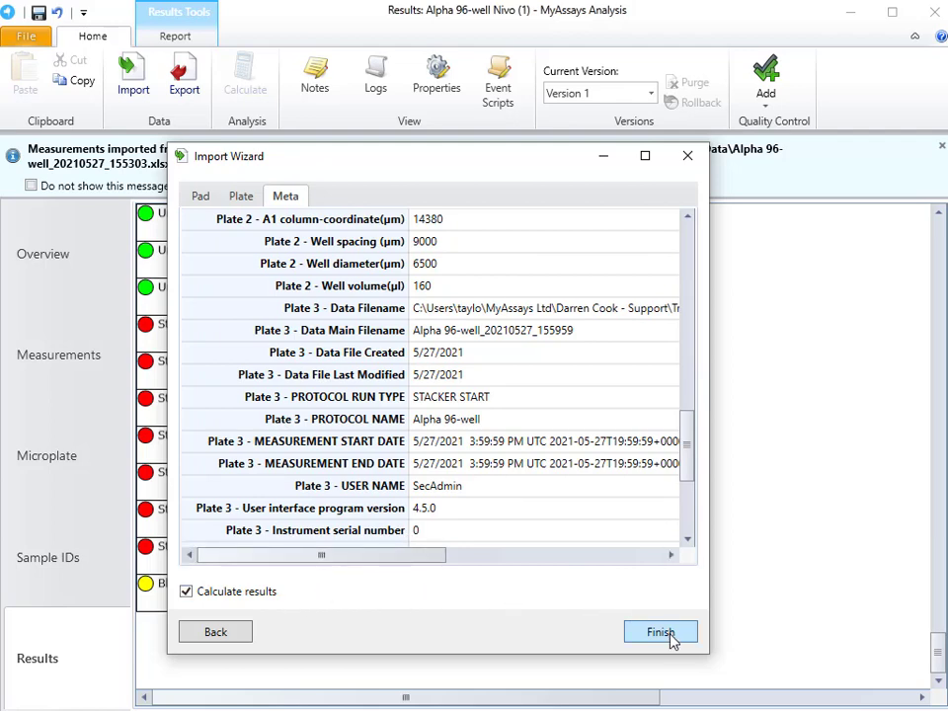
left_click(670, 636)
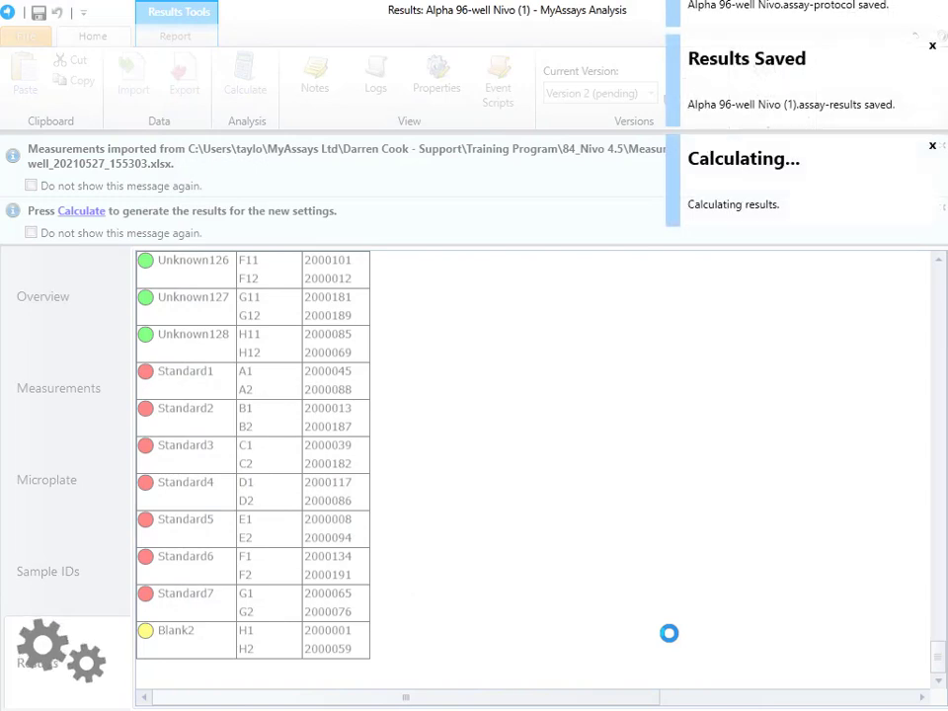